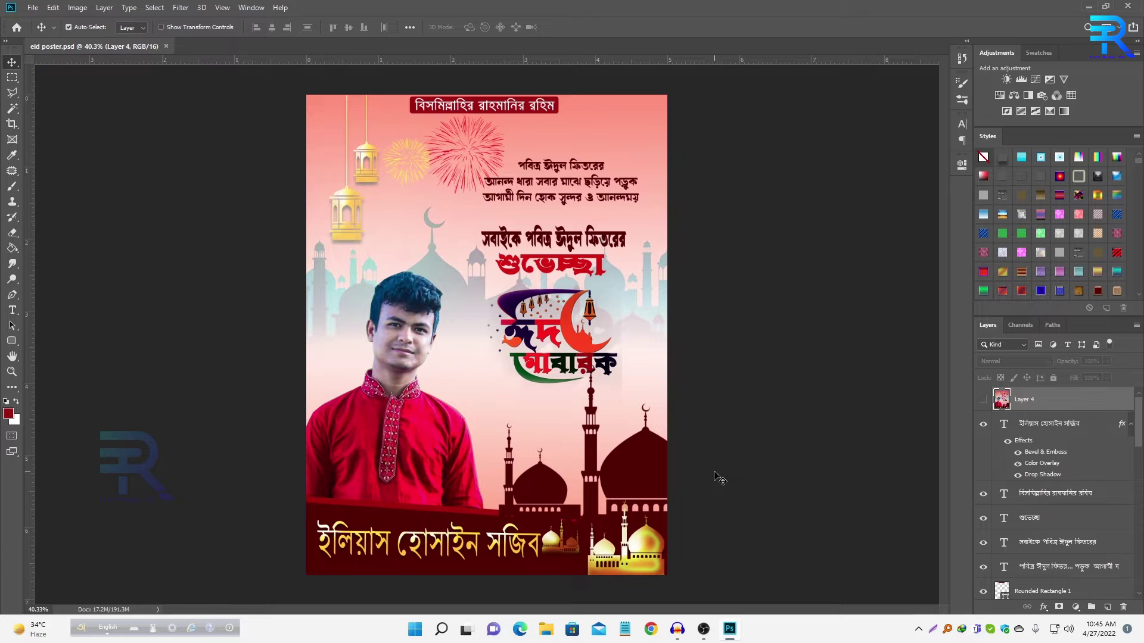
# Step: Create a new portrait document of 1500 x 2000 pixels at 300 pixels/inch, RGB, 16 bit, with a white background
pyautogui.scroll(-3, 714, 472)
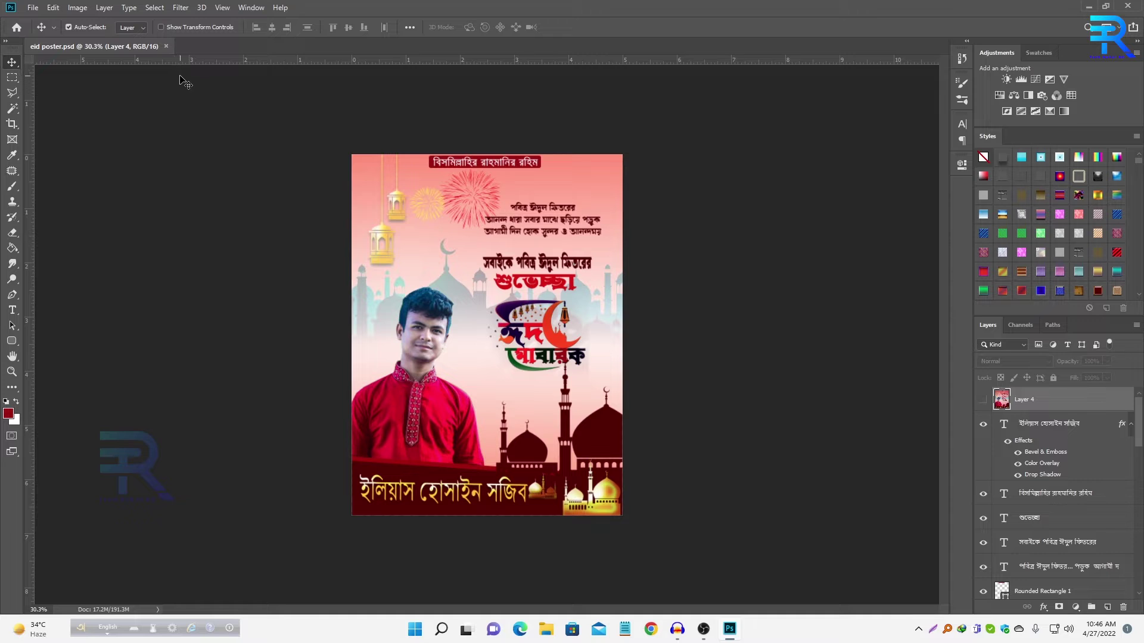
pyautogui.click(33, 7)
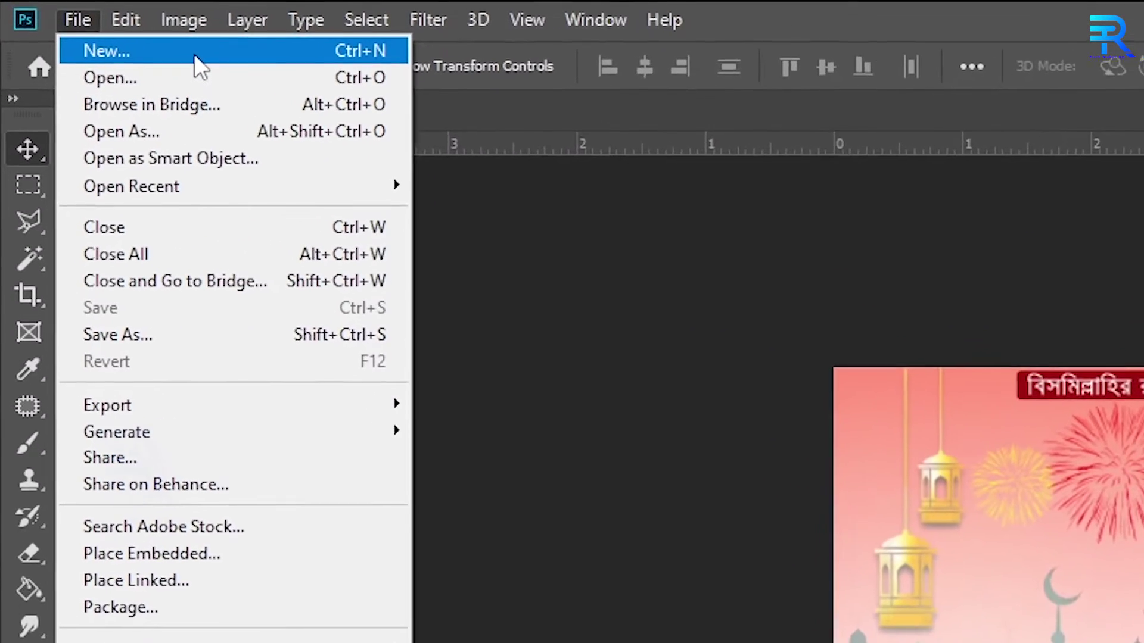
pyautogui.click(194, 52)
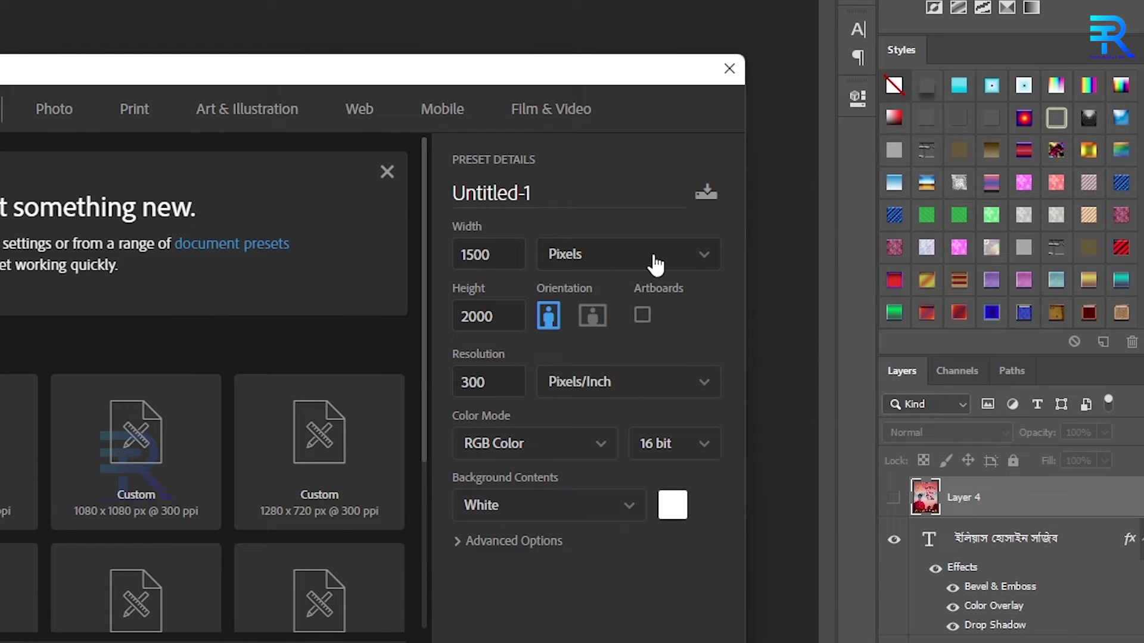
pyautogui.click(655, 264)
pyautogui.click(601, 289)
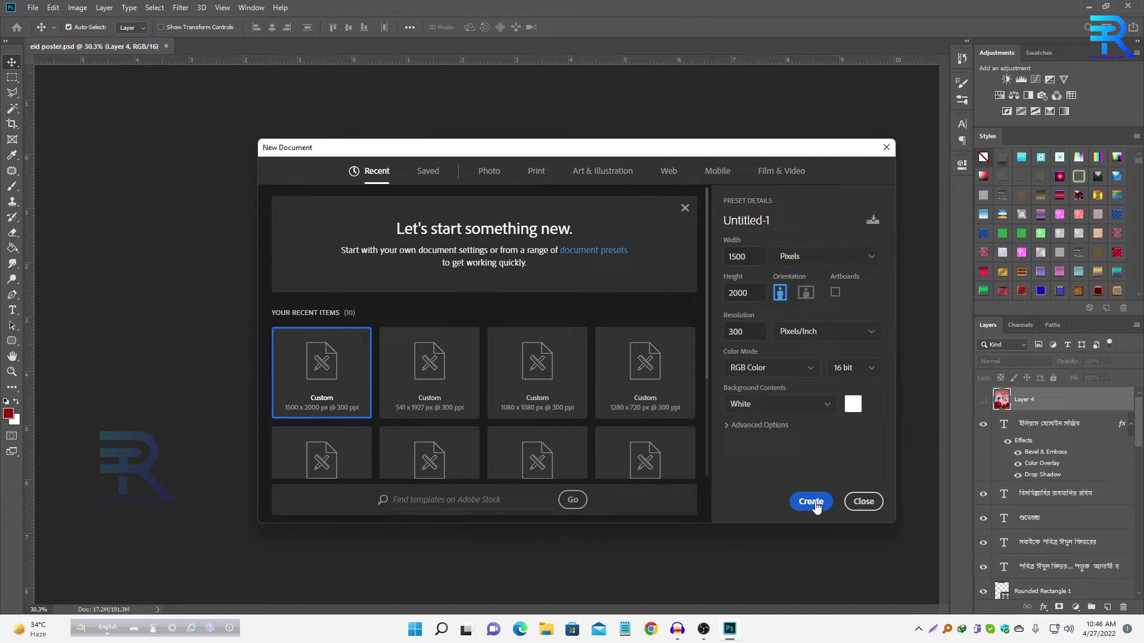
pyautogui.click(812, 502)
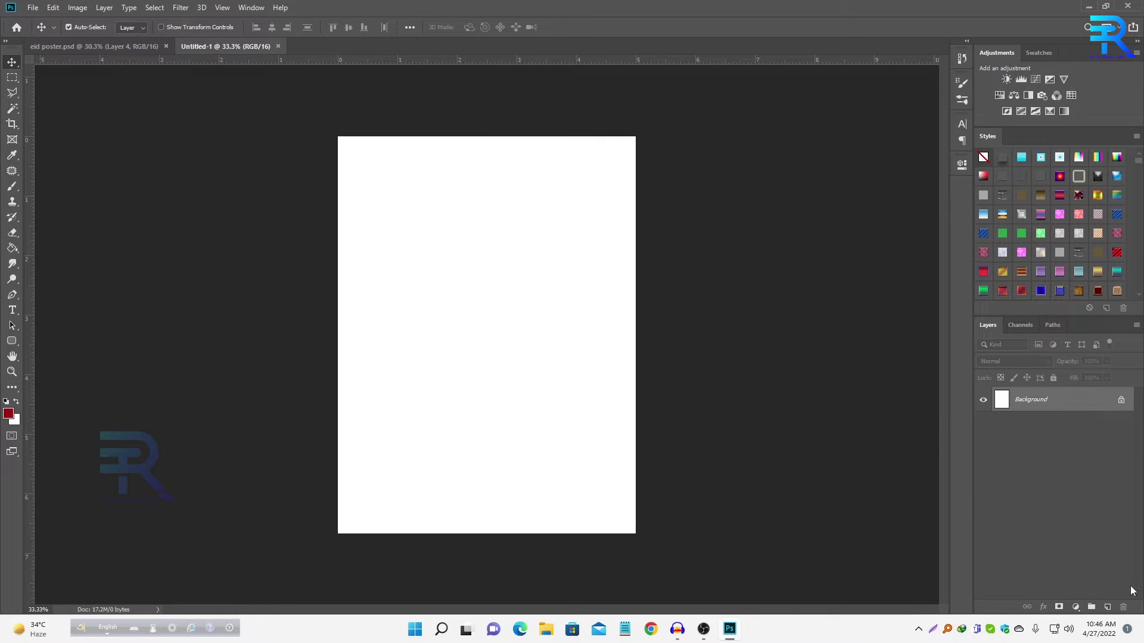
# Step: Add a new layer and draw salmon-to-transparent linear gradients inward from the page's upper and lower edges
pyautogui.click(1107, 607)
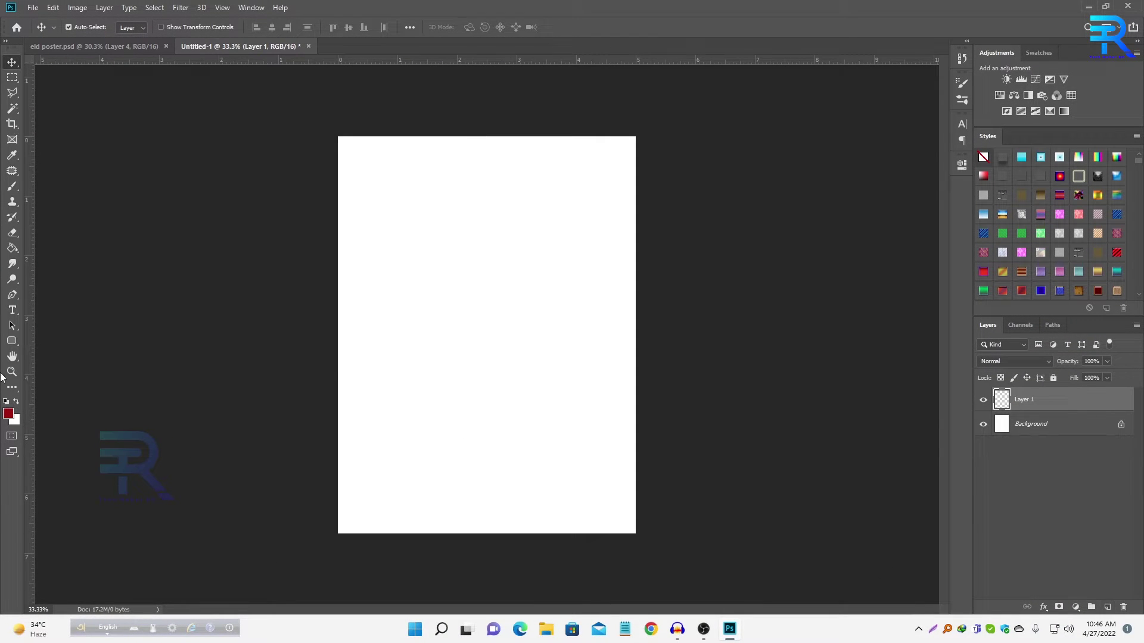
pyautogui.rightClick(12, 248)
pyautogui.click(65, 246)
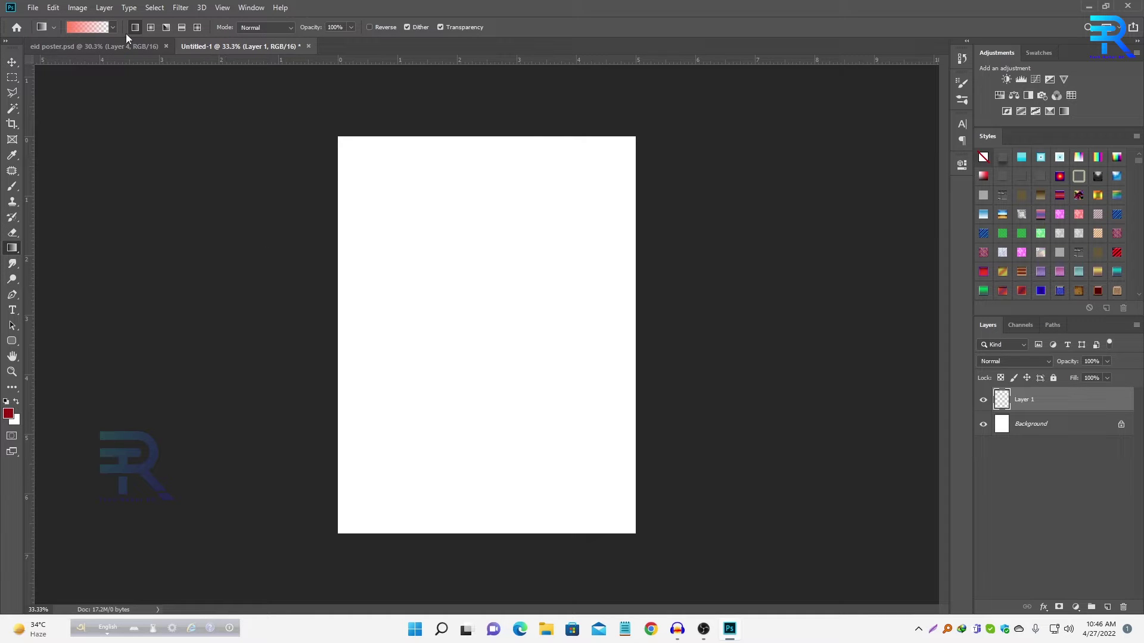
pyautogui.moveTo(482, 167); pyautogui.dragTo(482, 292)
pyautogui.moveTo(485, 559); pyautogui.dragTo(480, 320)
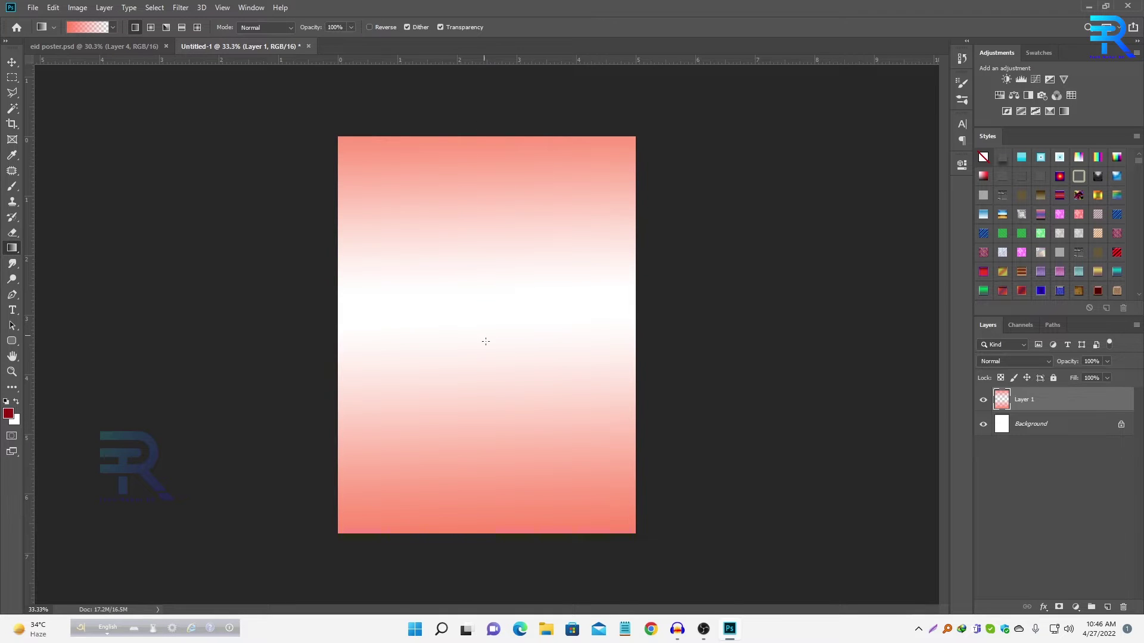
pyautogui.click(12, 62)
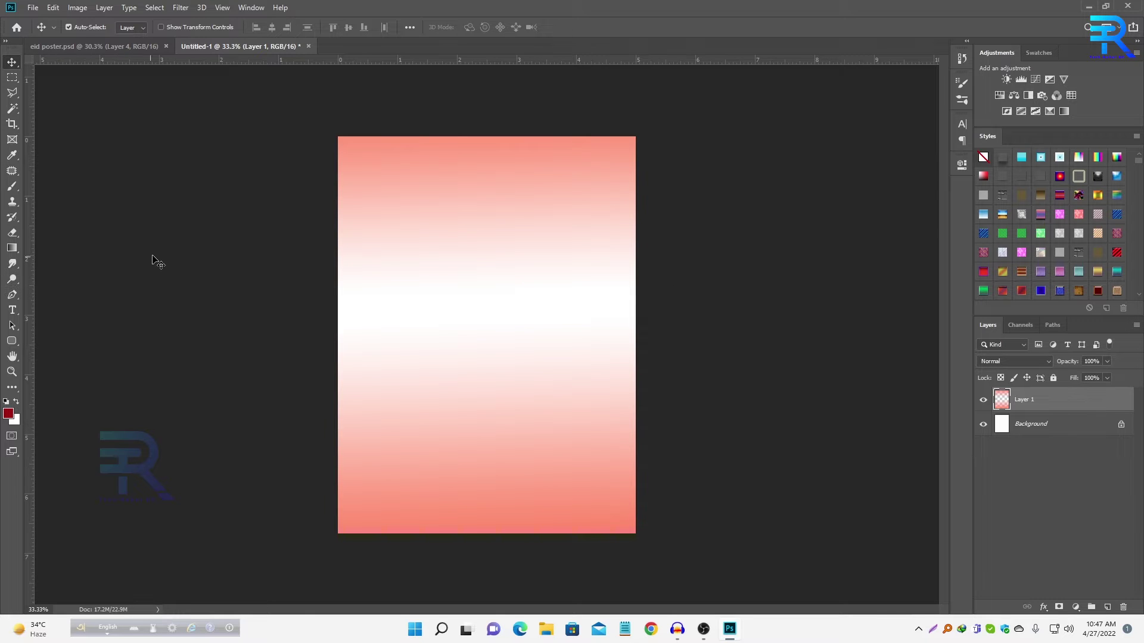
# Step: Place the teal mosque skyline image across the full page width and move it up into the upper half
pyautogui.click(545, 629)
pyautogui.moveTo(467, 189); pyautogui.dragTo(827, 303)
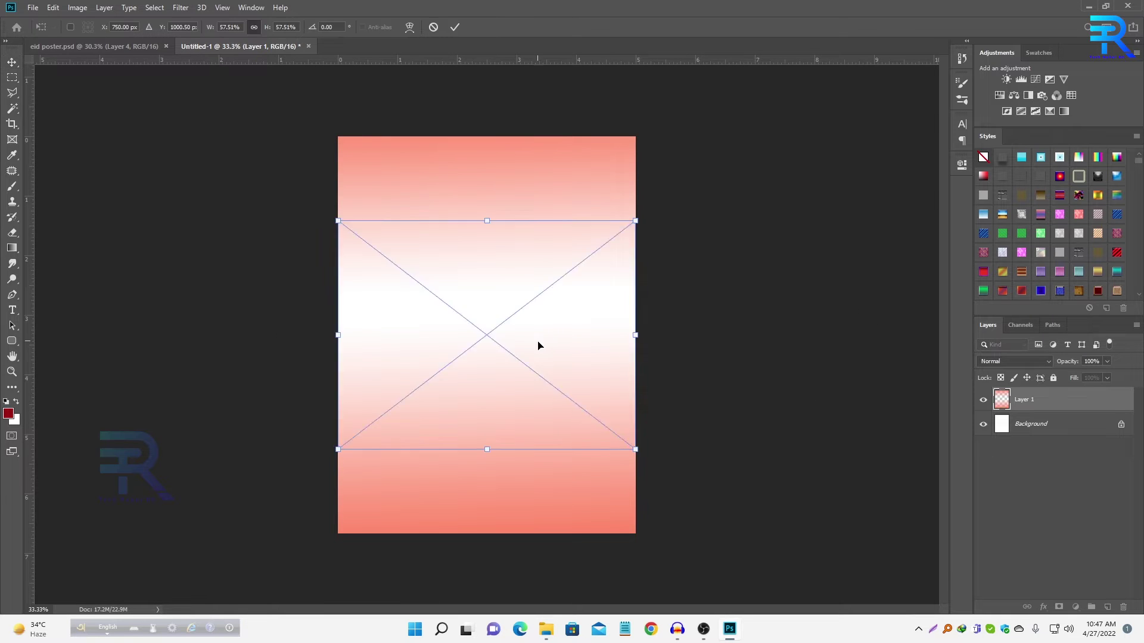
pyautogui.moveTo(574, 327); pyautogui.dragTo(579, 250)
pyautogui.moveTo(426, 290); pyautogui.dragTo(423, 272)
pyautogui.press('Return')
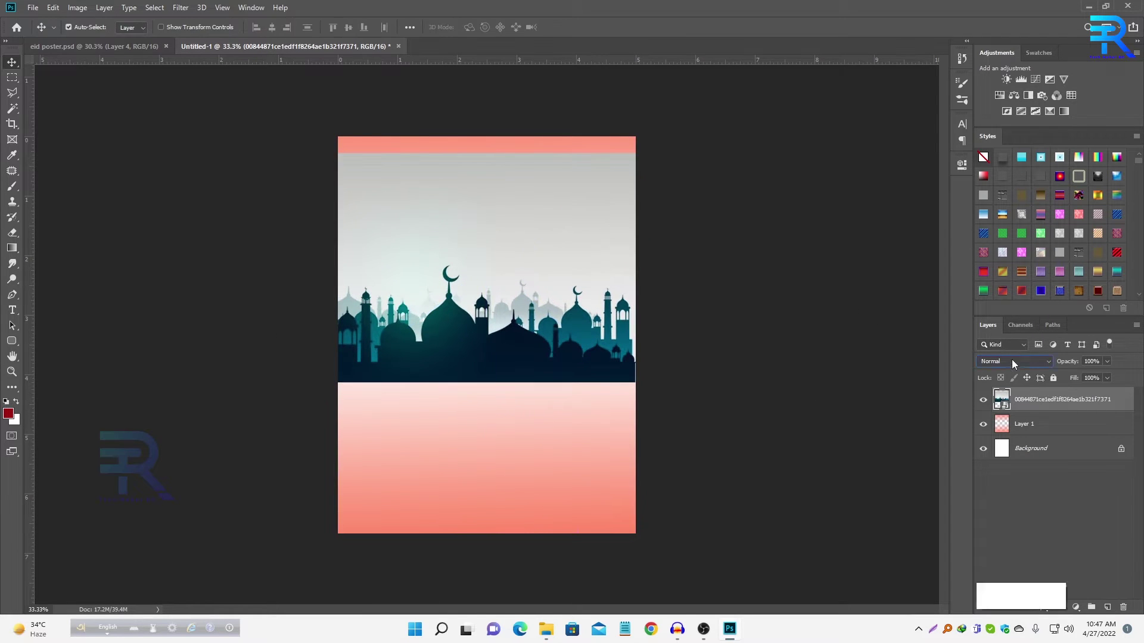
# Step: Set the mosque skyline layer's blend mode to Multiply
pyautogui.click(1012, 361)
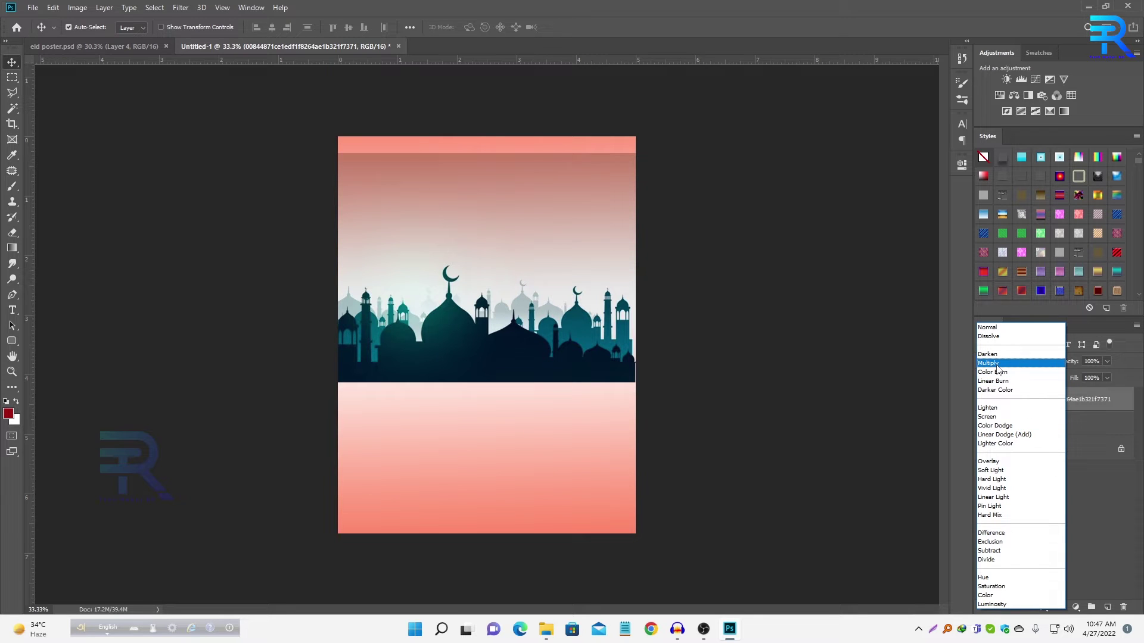
pyautogui.click(998, 365)
pyautogui.click(1012, 361)
pyautogui.click(994, 363)
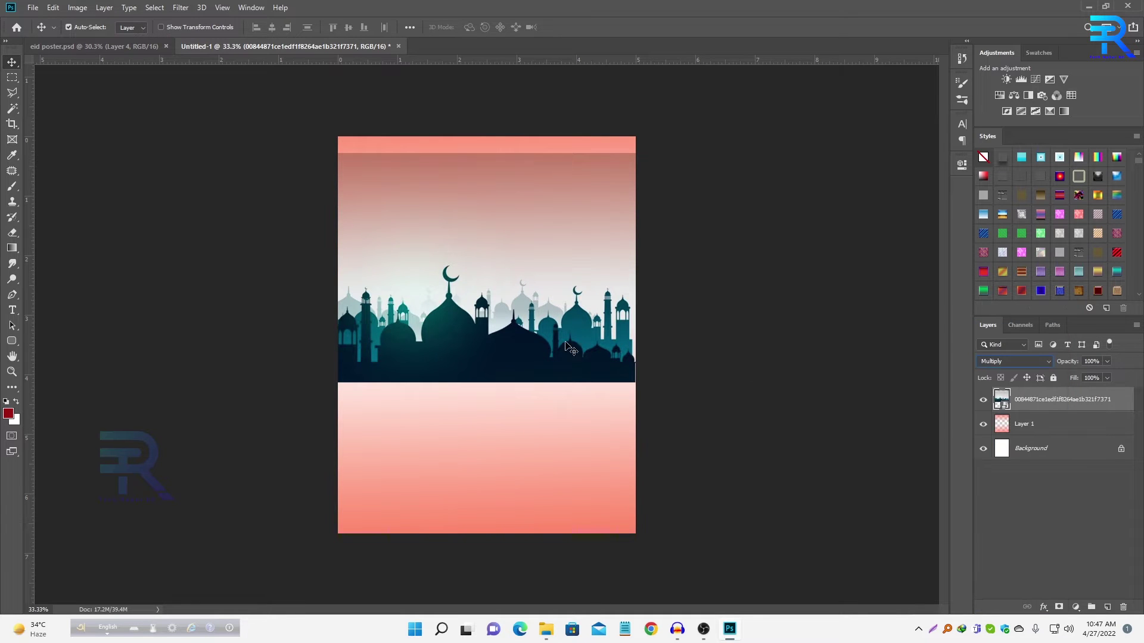
# Step: Add a layer mask to the skyline layer and paint out the image's upper part with a large soft black brush
pyautogui.click(1059, 607)
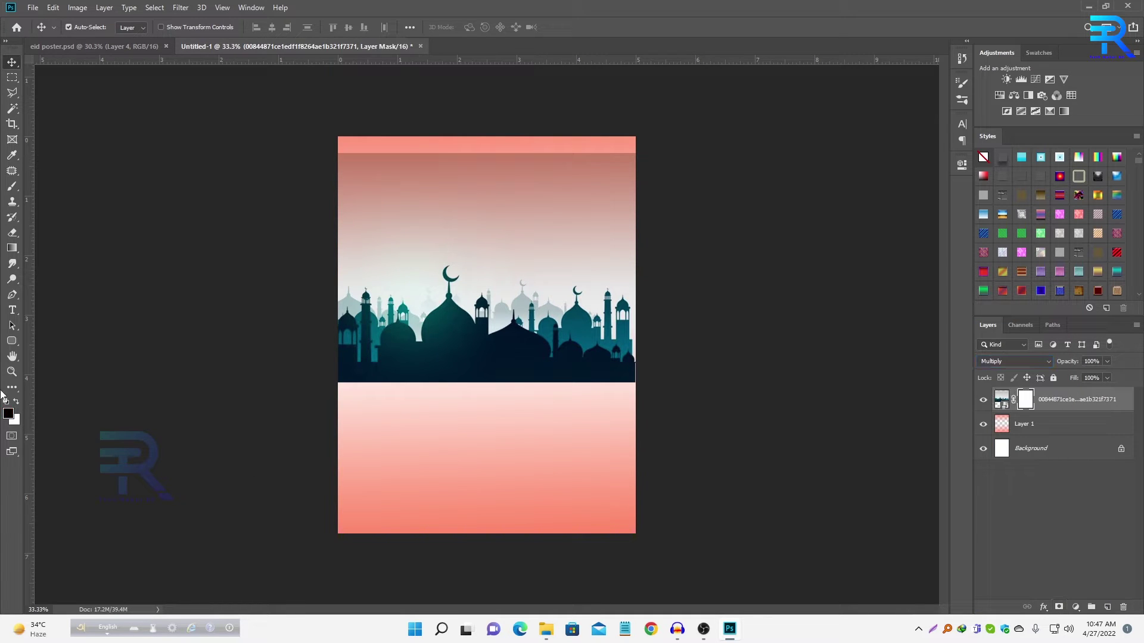
pyautogui.click(10, 192)
pyautogui.moveTo(390, 222); pyautogui.dragTo(459, 220)
pyautogui.moveTo(662, 178); pyautogui.dragTo(782, 141)
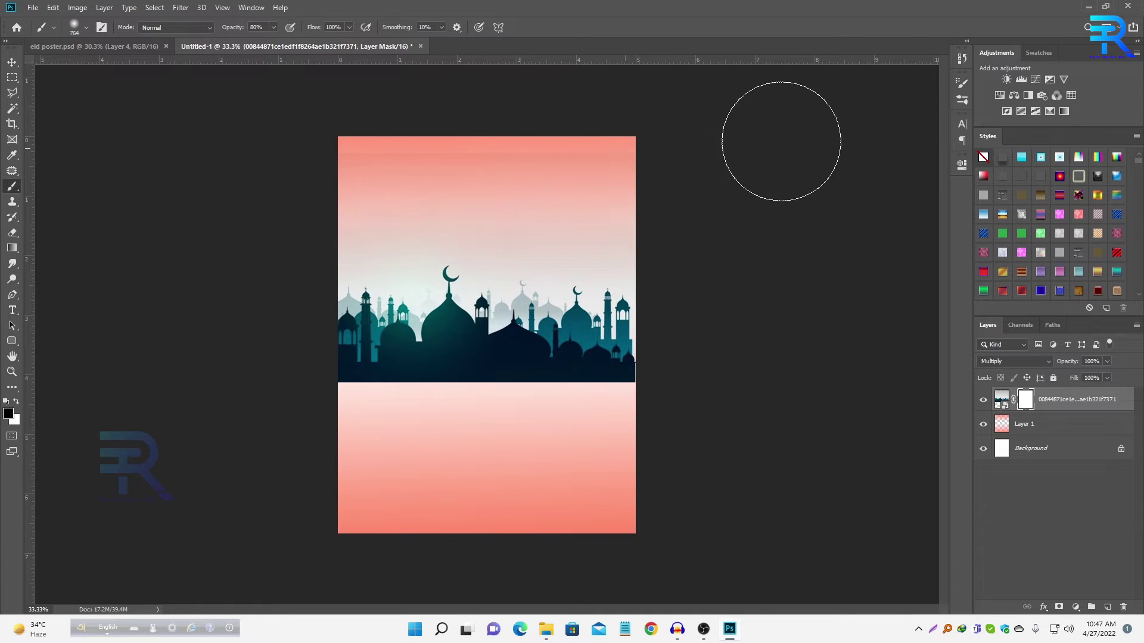
# Step: Resize the soft brush and mask out the skyline's hard lower edge so it fades into the gradient
pyautogui.moveTo(583, 464); pyautogui.dragTo(523, 471)
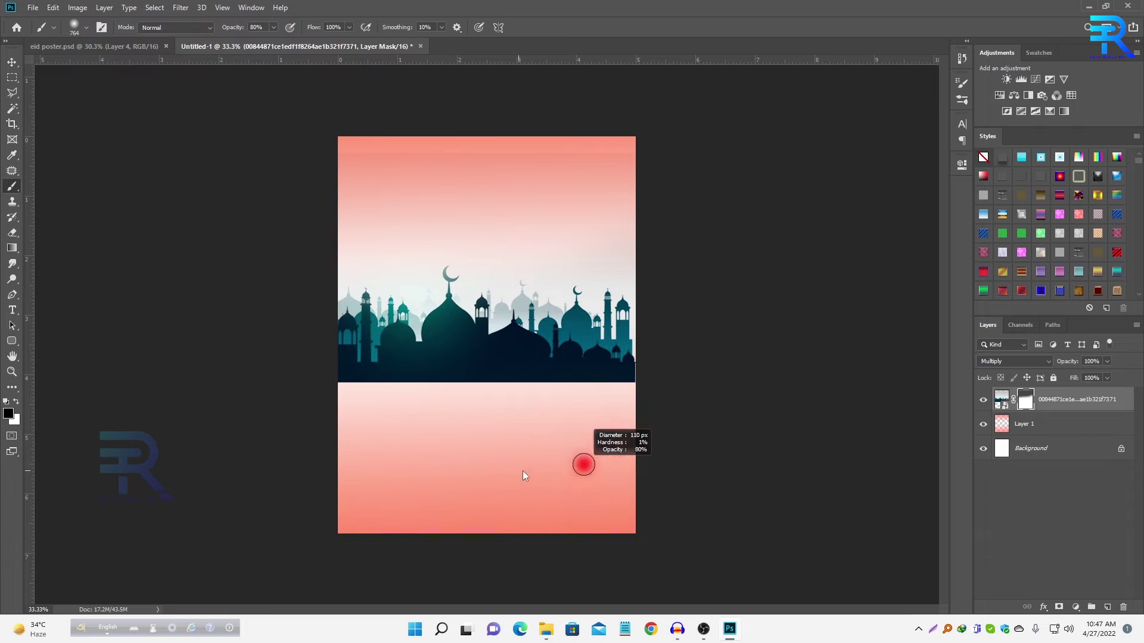
pyautogui.moveTo(627, 429)
pyautogui.mouseDown()
pyautogui.moveTo(644, 411)
pyautogui.moveTo(255, 430)
pyautogui.moveTo(651, 414)
pyautogui.moveTo(306, 408)
pyautogui.moveTo(353, 423)
pyautogui.mouseUp()
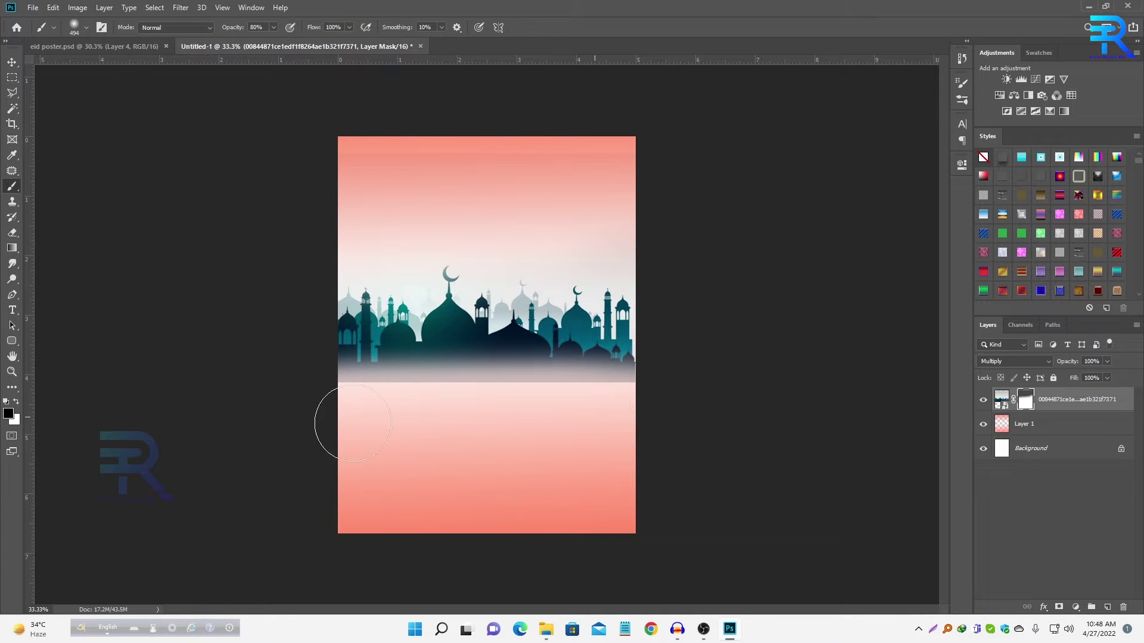
pyautogui.scroll(2, 436, 411)
pyautogui.moveTo(630, 415); pyautogui.dragTo(623, 422)
pyautogui.moveTo(719, 408)
pyautogui.mouseDown()
pyautogui.moveTo(334, 394)
pyautogui.moveTo(360, 403)
pyautogui.moveTo(832, 403)
pyautogui.mouseUp()
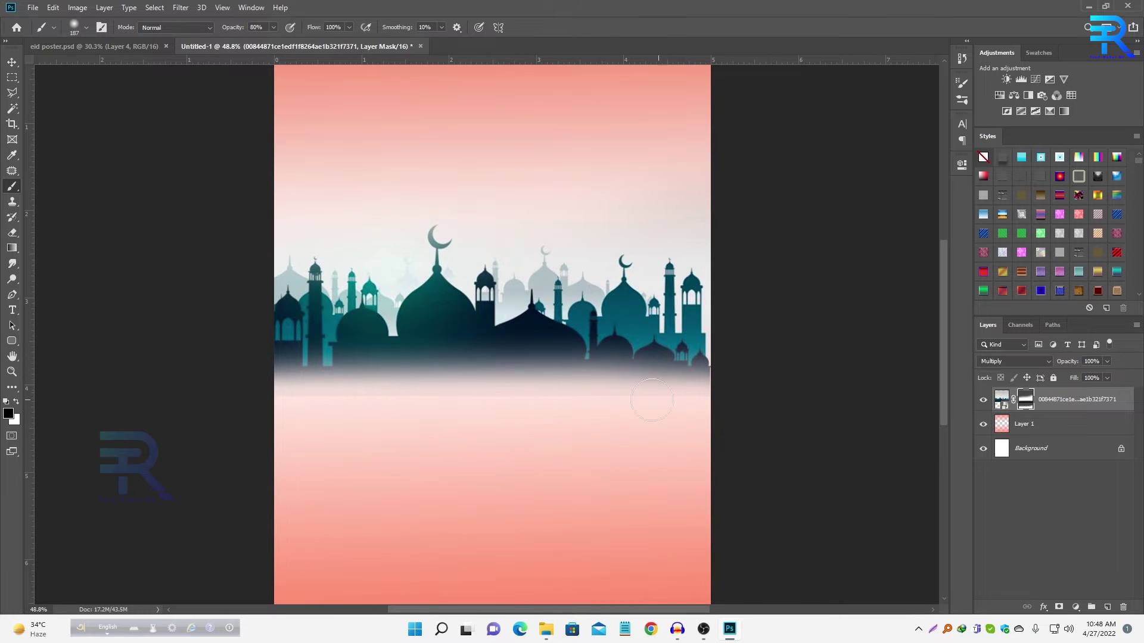
pyautogui.moveTo(652, 400); pyautogui.dragTo(679, 413)
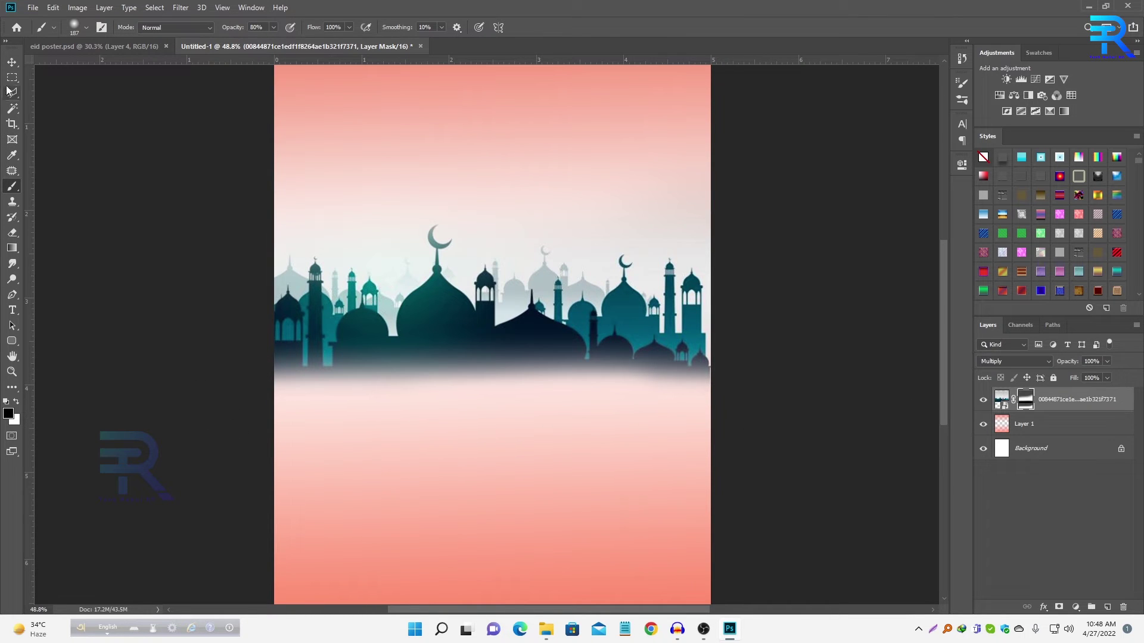
# Step: Lower the mosque skyline layer's opacity to 52%
pyautogui.moveTo(1066, 365); pyautogui.dragTo(1040, 369)
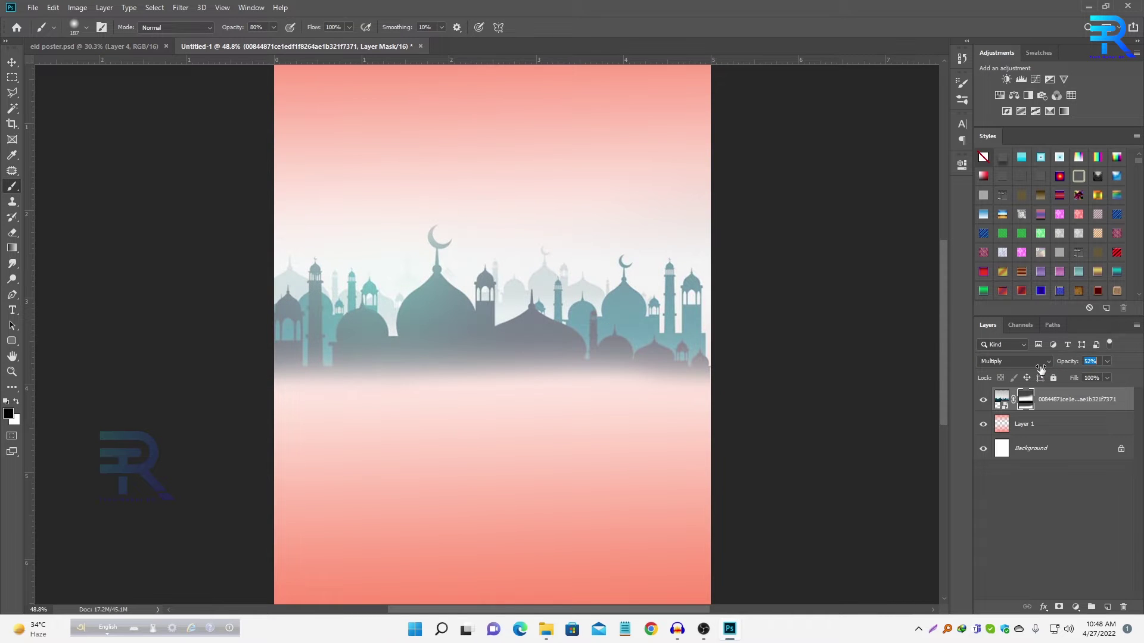
pyautogui.hotkey('ctrl', '-')
pyautogui.hotkey('ctrl', '-')
pyautogui.hotkey('ctrl', '-')
pyautogui.press('v')
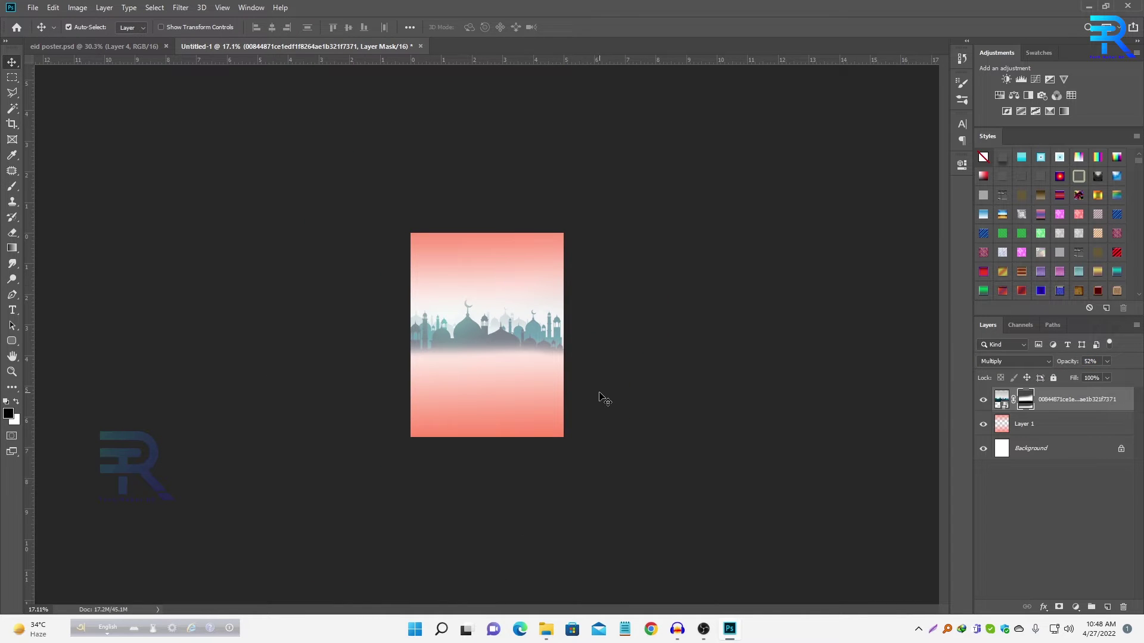
pyautogui.hotkey('ctrl', '+')
pyautogui.hotkey('ctrl', '+')
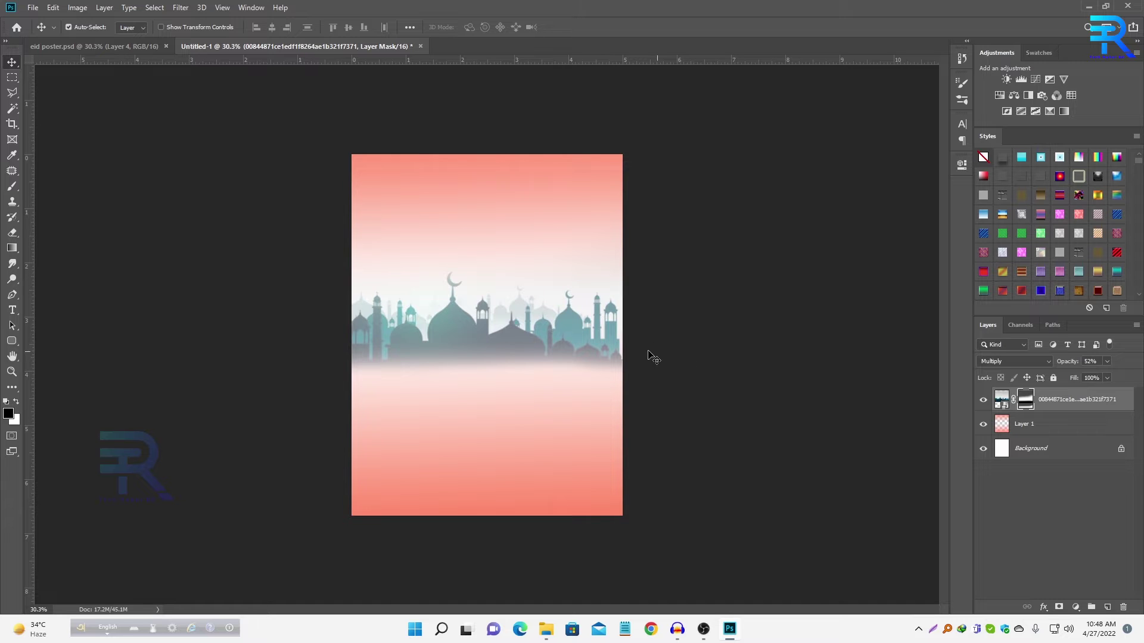
# Step: Switch to eid poster.psd and examine its layers and groups to locate the golden lanterns
pyautogui.click(94, 46)
pyautogui.scroll(-3, 1023, 494)
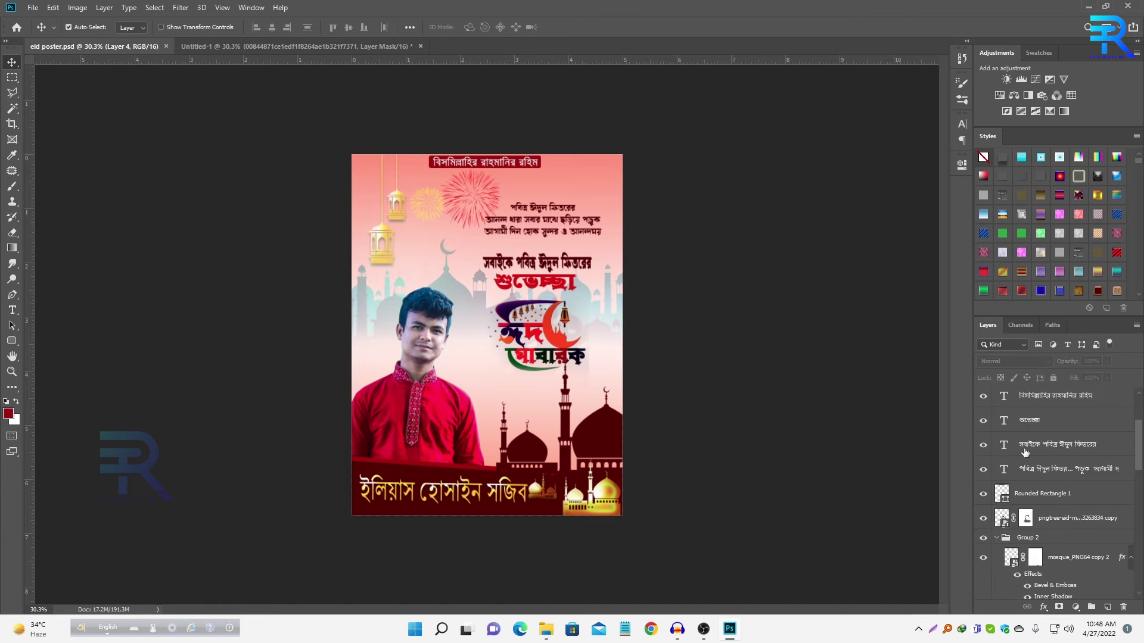
pyautogui.scroll(-2, 1071, 467)
pyautogui.click(1048, 415)
pyautogui.click(983, 415)
pyautogui.click(983, 415)
pyautogui.scroll(1, 990, 425)
pyautogui.click(997, 441)
pyautogui.scroll(-2, 1008, 504)
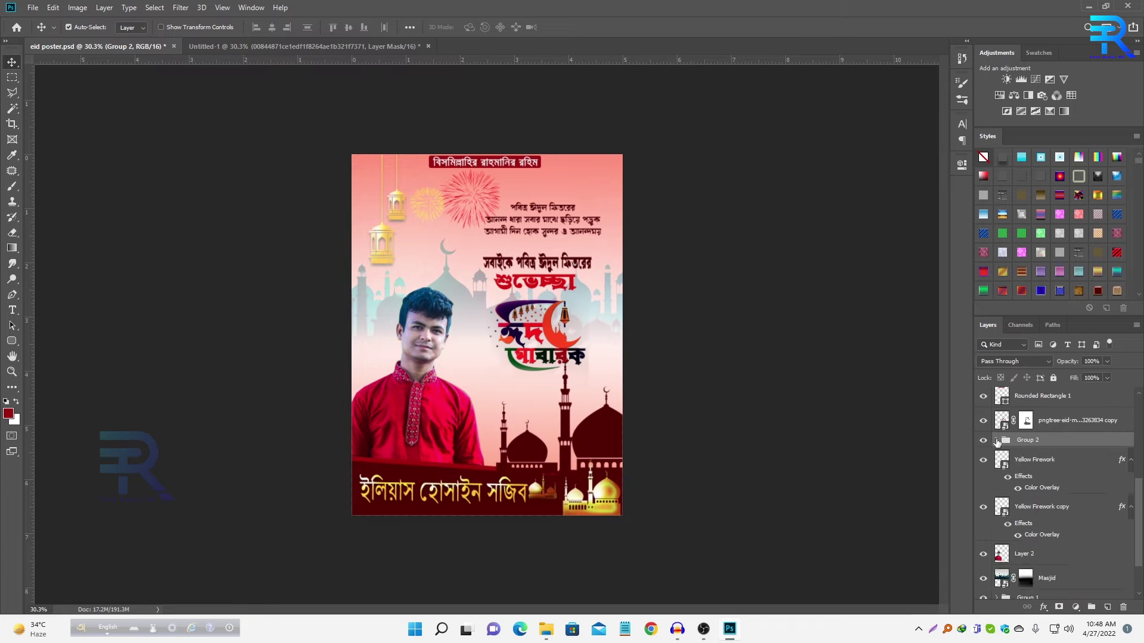
pyautogui.scroll(2, 1008, 504)
pyautogui.click(382, 243)
pyautogui.click(442, 243)
pyautogui.scroll(-3, 1035, 447)
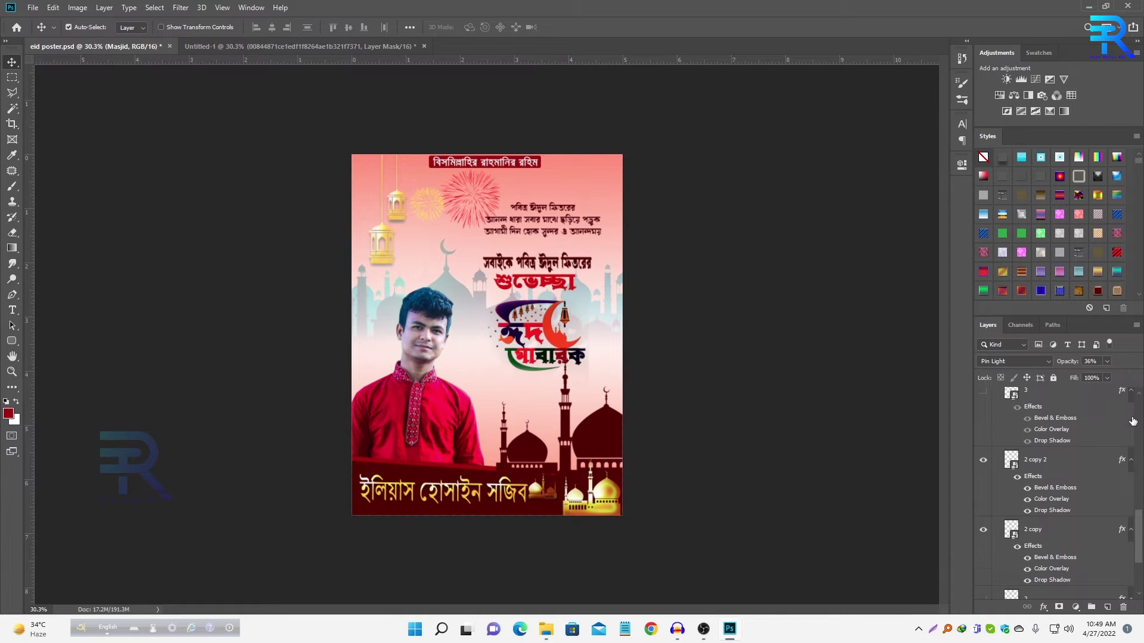
# Step: Copy the two golden hanging lanterns from eid poster.psd into the upper-left area of the new document
pyautogui.scroll(2, 1061, 494)
pyautogui.click(390, 238)
pyautogui.moveTo(391, 239); pyautogui.dragTo(418, 229)
pyautogui.click(95, 46)
pyautogui.hotkey('ctrl', 't')
pyautogui.press('Return')
# Step: Nudge the lanterns left, first the 2 copy layer and then both together, and deselect them
pyautogui.click(1044, 468)
pyautogui.hotkey('shift', 'Left')
pyautogui.hotkey('shift', 'Left')
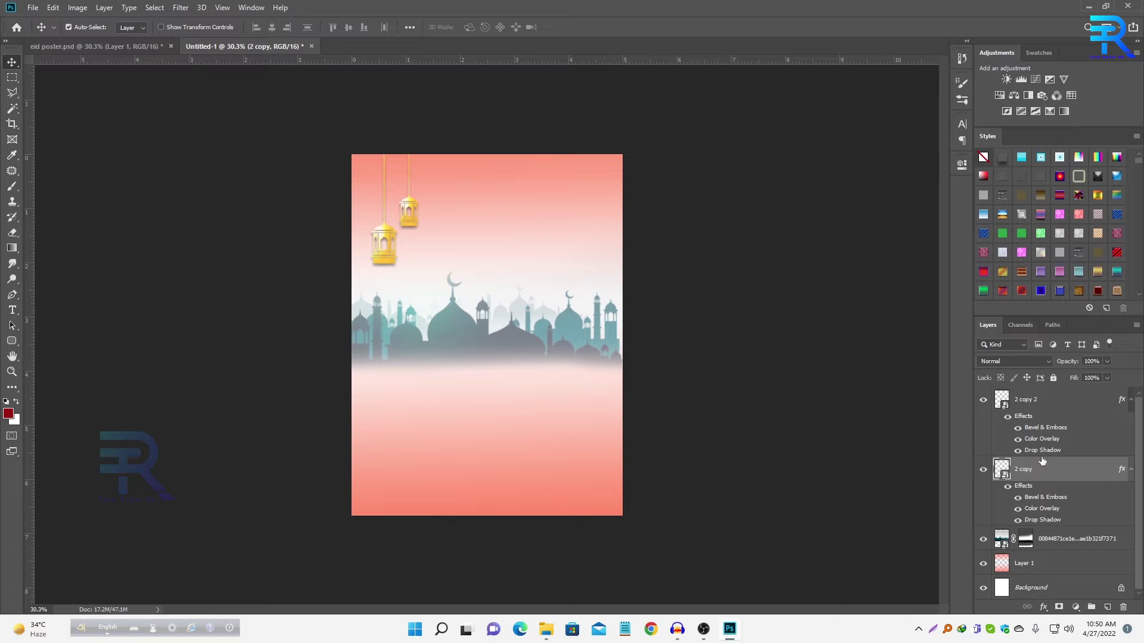
pyautogui.keyDown('shift'); pyautogui.click(1034, 404); pyautogui.keyUp('shift')
pyautogui.hotkey('shift', 'Left')
pyautogui.hotkey('shift', 'Left')
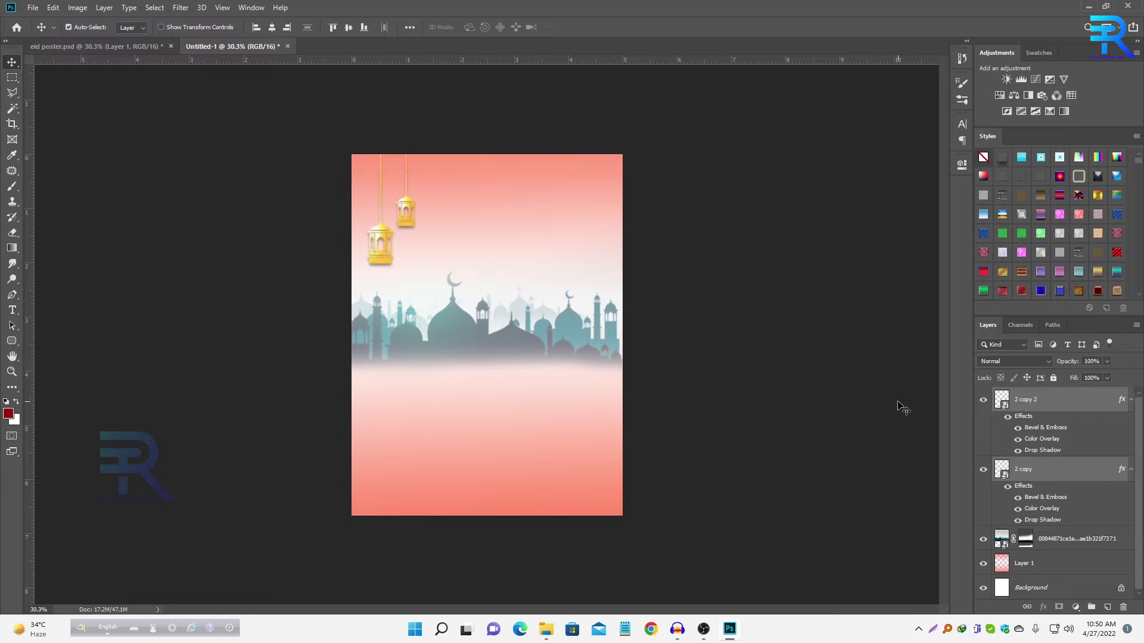
pyautogui.keyDown('ctrl'); pyautogui.click(811, 499); pyautogui.keyUp('ctrl')
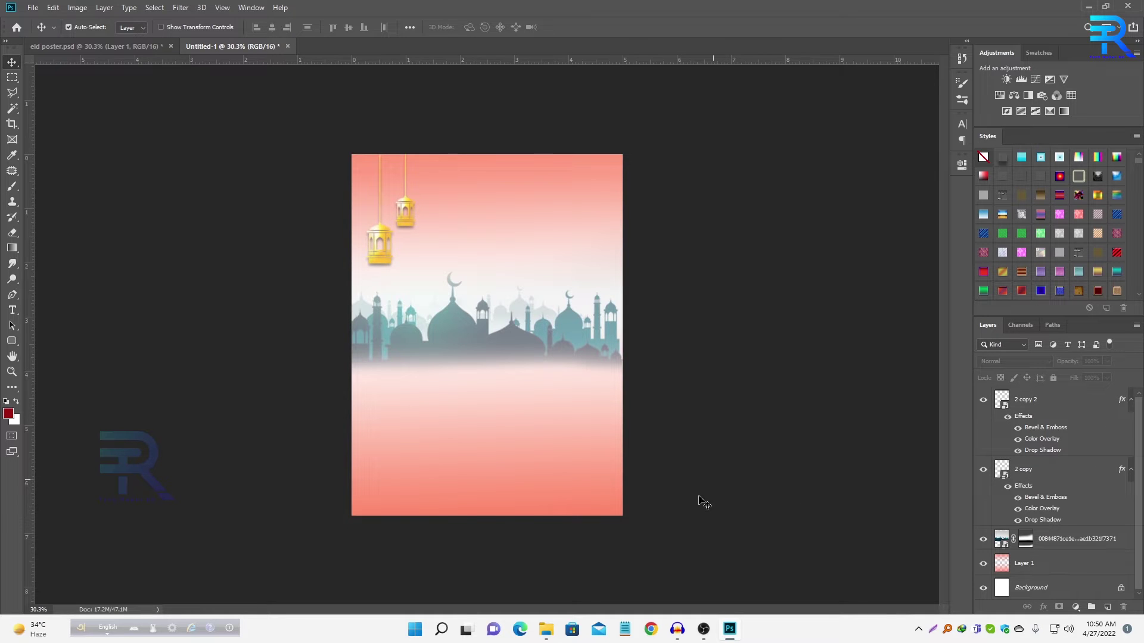
# Step: Copy the cut-out portrait of the man in the red panjabi from eid poster.psd to the new page's lower left
pyautogui.click(99, 46)
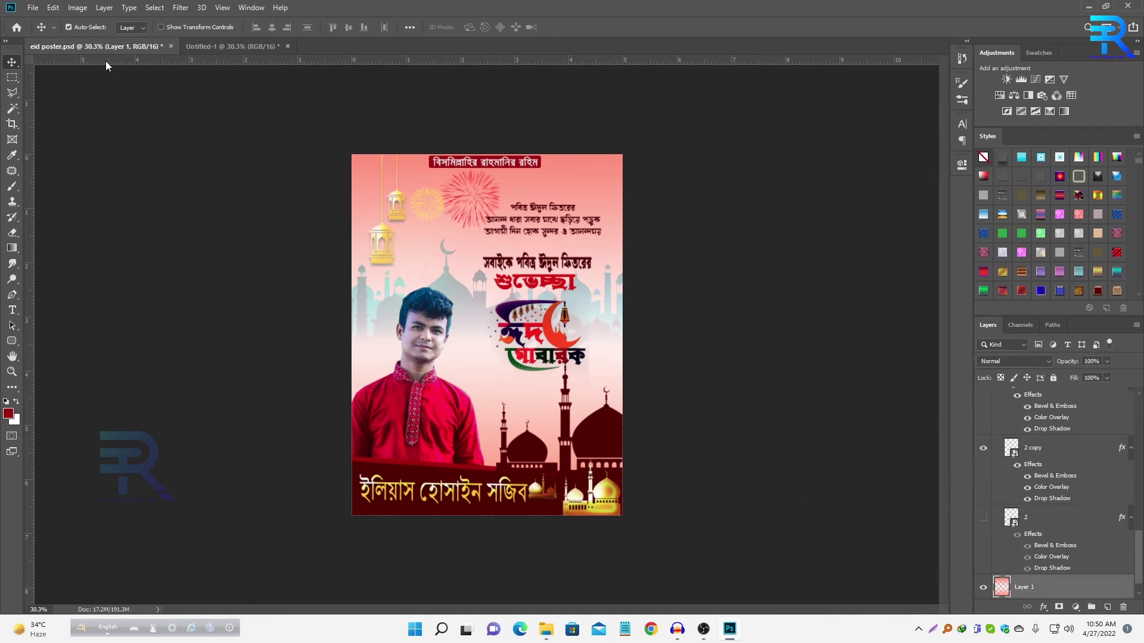
pyautogui.click(248, 43)
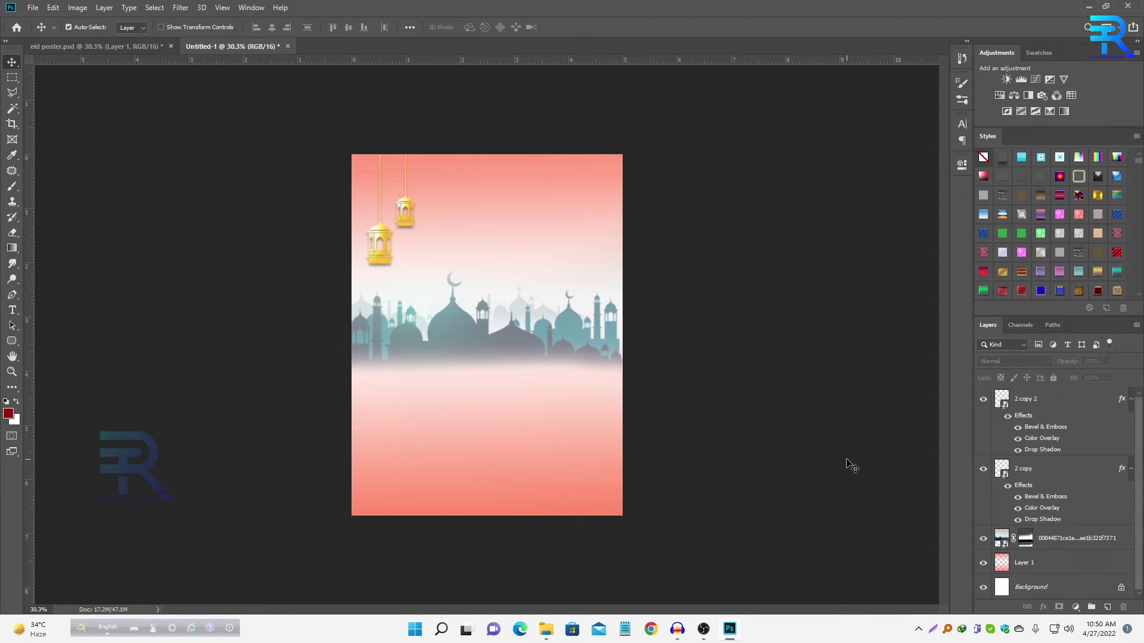
pyautogui.click(113, 46)
pyautogui.moveTo(419, 370); pyautogui.dragTo(424, 419)
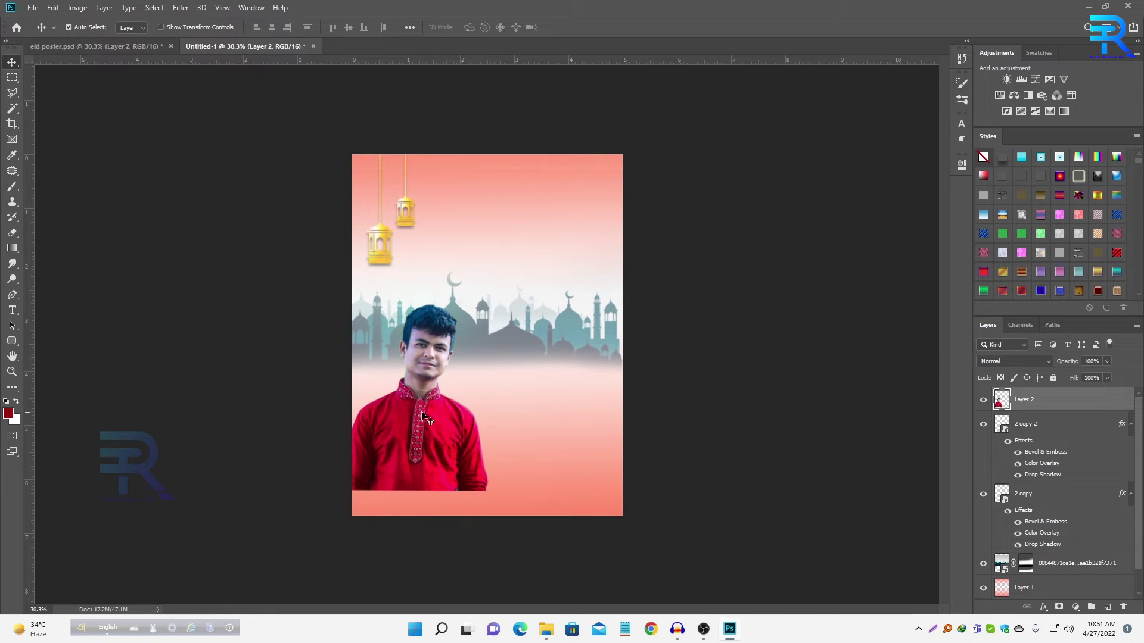
pyautogui.hotkey('ctrl', '+')
pyautogui.hotkey('ctrl', '-')
# Step: Place the mosque_PNG64 image and position it in the page's lower-right corner
pyautogui.click(548, 629)
pyautogui.moveTo(610, 206); pyautogui.dragTo(830, 459)
pyautogui.moveTo(623, 471); pyautogui.dragTo(600, 484)
pyautogui.press('Return')
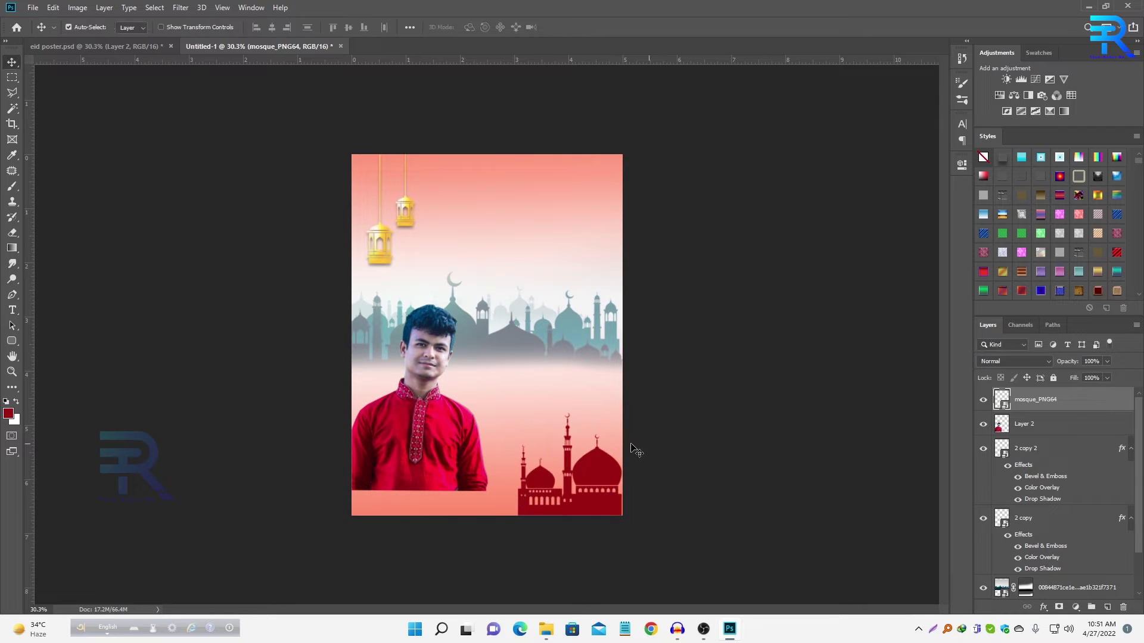
# Step: Check the finished eid poster, then draw a rectangle about 2573 x 429 px across the new page's lower edge
pyautogui.click(74, 43)
pyautogui.click(226, 46)
pyautogui.click(12, 341)
pyautogui.moveTo(271, 484); pyautogui.dragTo(736, 561)
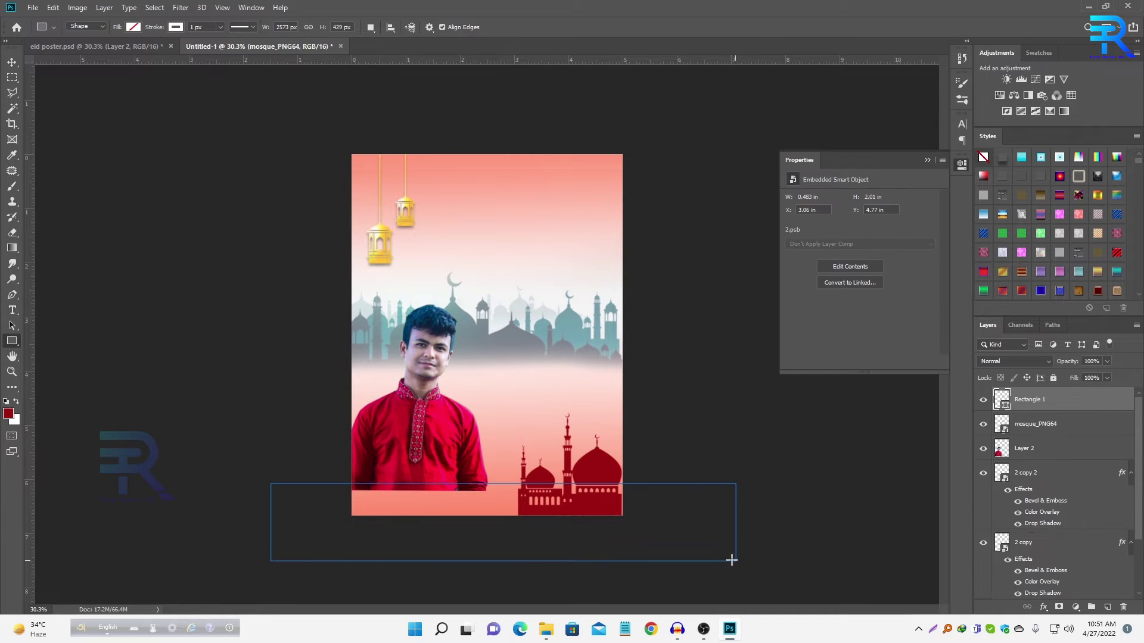
# Step: Fill the footer rectangle with a very dark red, about #6e0000
pyautogui.click(792, 235)
pyautogui.click(793, 298)
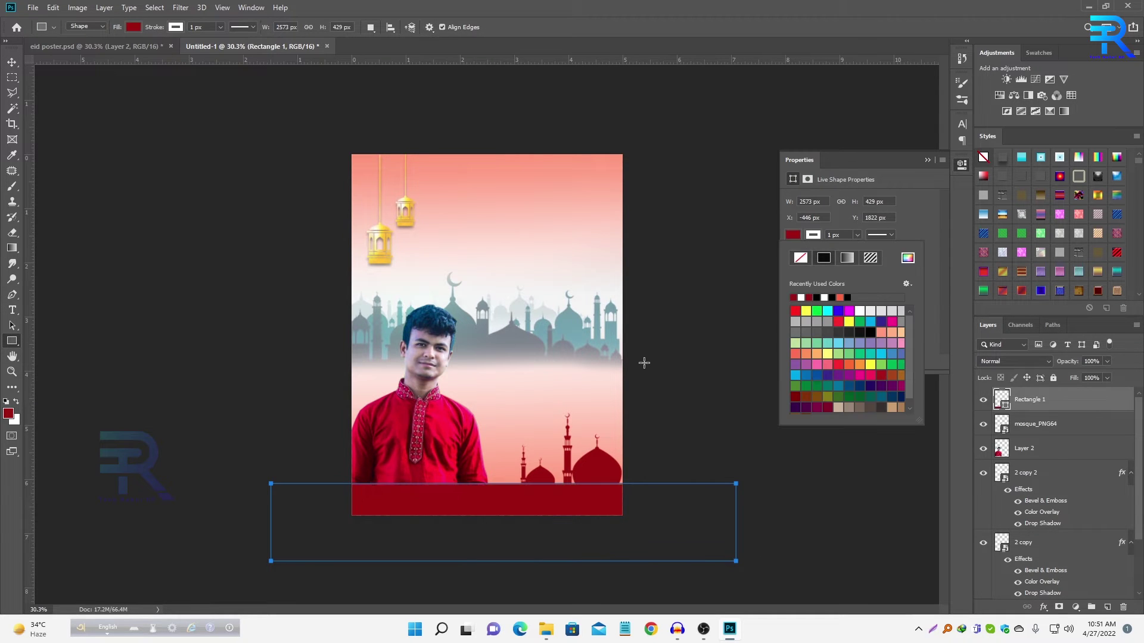
pyautogui.click(810, 298)
pyautogui.click(792, 236)
pyautogui.click(791, 236)
pyautogui.click(907, 257)
pyautogui.click(831, 245)
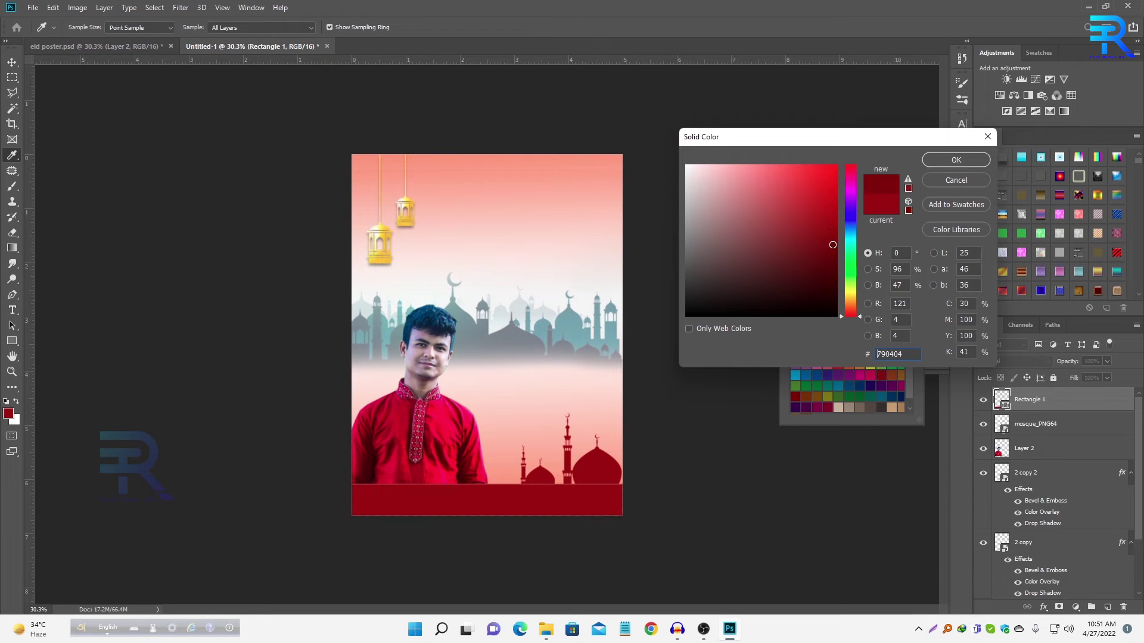
pyautogui.click(956, 159)
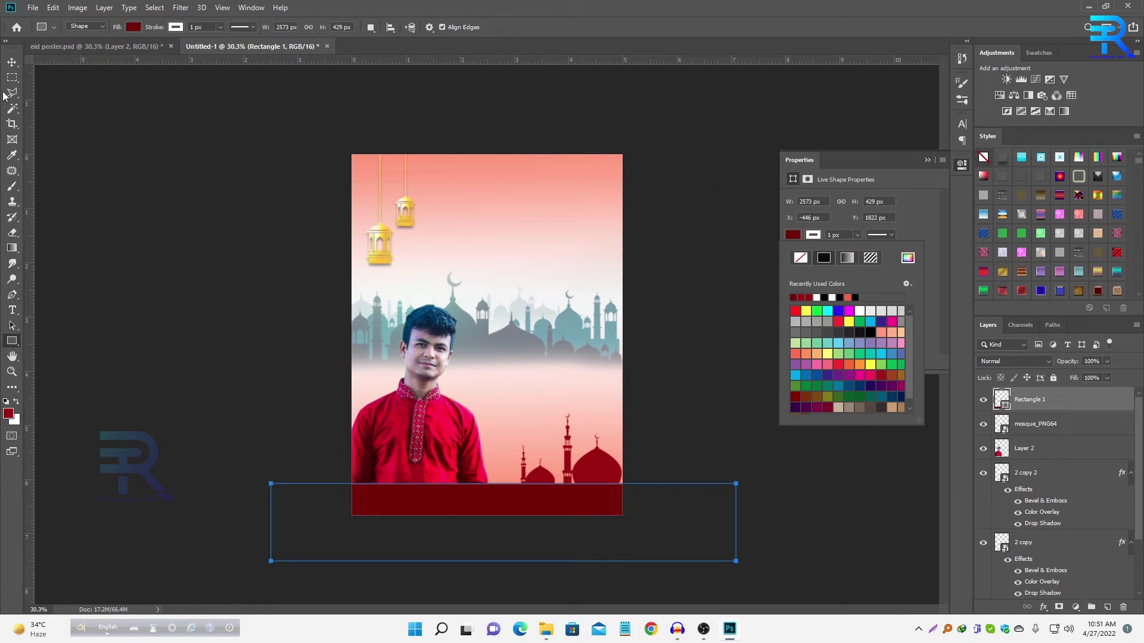
# Step: Rotate the footer rectangle slightly clockwise so its upper edge slopes down towards the mosque silhouette
pyautogui.click(374, 492)
pyautogui.press('v')
pyautogui.hotkey('ctrl', 't')
pyautogui.moveTo(760, 521); pyautogui.dragTo(765, 550)
pyautogui.press('Return')
# Step: Bring the mosque_PNG64 layer in front of the tilted footer band and move it up about 0.28 in
pyautogui.click(618, 484)
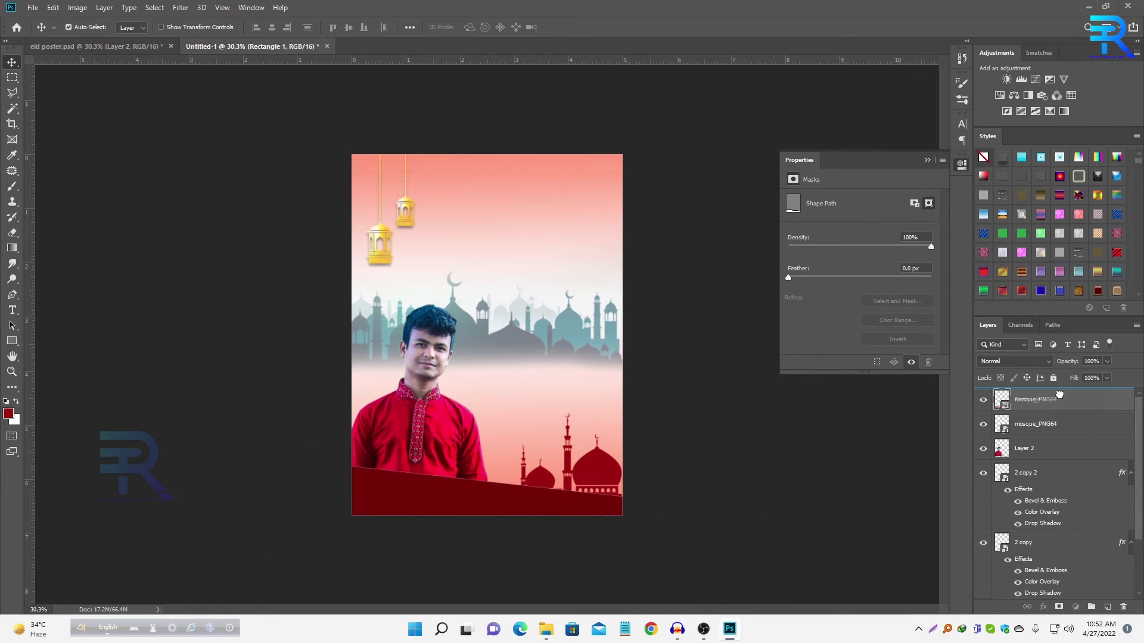
pyautogui.hotkey('ctrl', ']')
pyautogui.moveTo(617, 484); pyautogui.dragTo(610, 463)
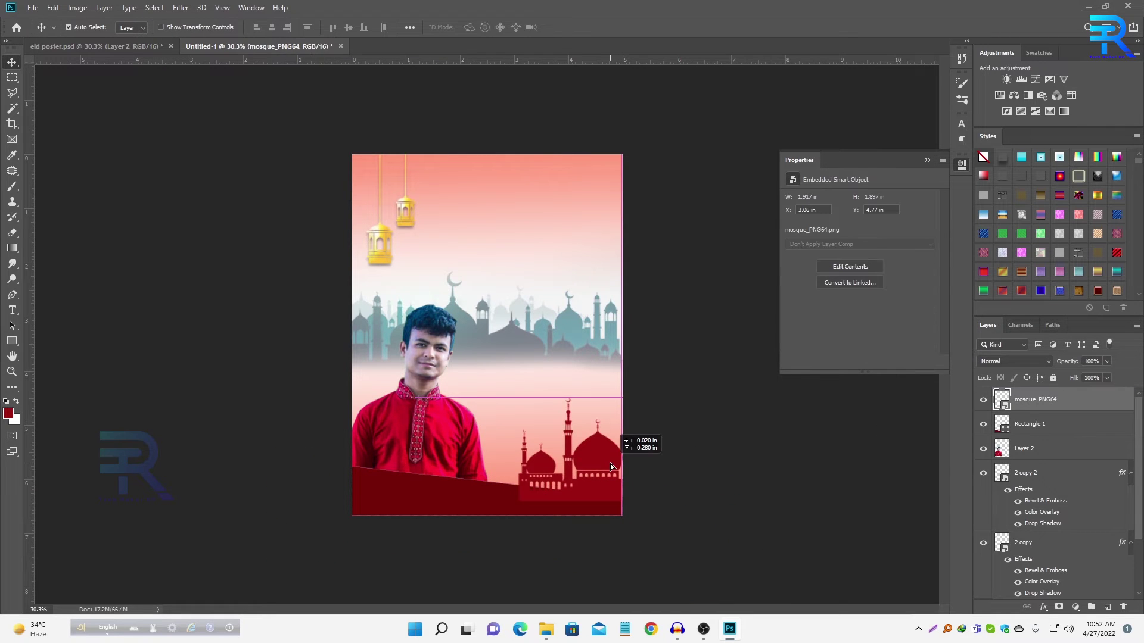
# Step: Give the mosque_PNG64 layer a color overlay of #6e0000, sampled from the footer band
pyautogui.doubleClick(1106, 410)
pyautogui.click(727, 244)
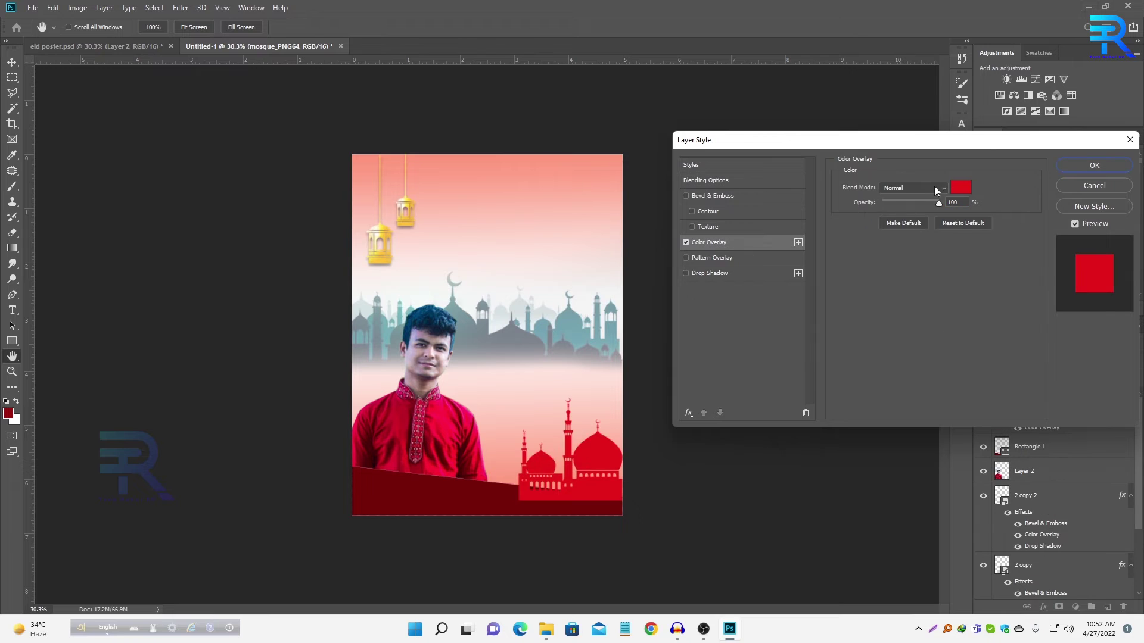
pyautogui.click(960, 187)
pyautogui.click(435, 490)
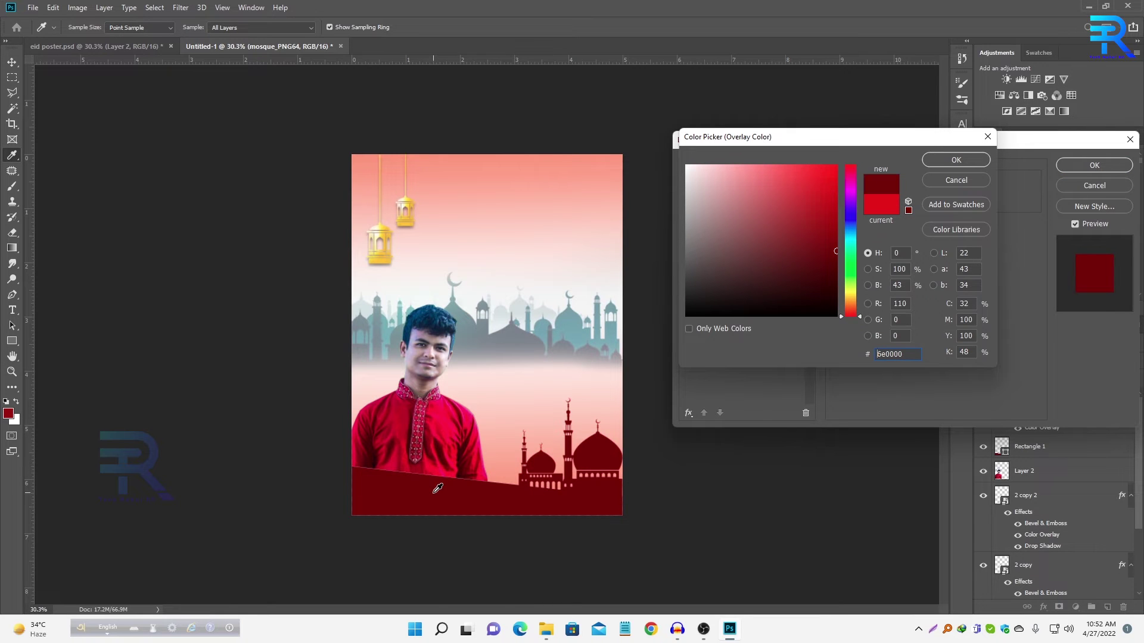
pyautogui.click(960, 159)
pyautogui.click(1095, 166)
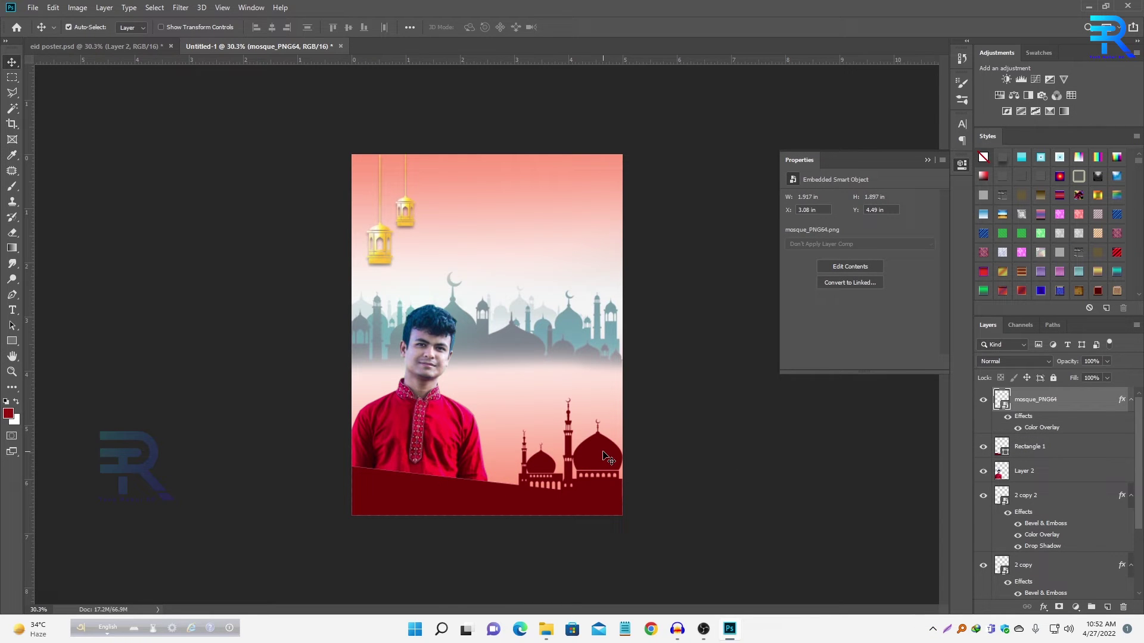
# Step: Duplicate the footer band slightly higher behind the original and give the copy a color overlay of #980707
pyautogui.click(427, 493)
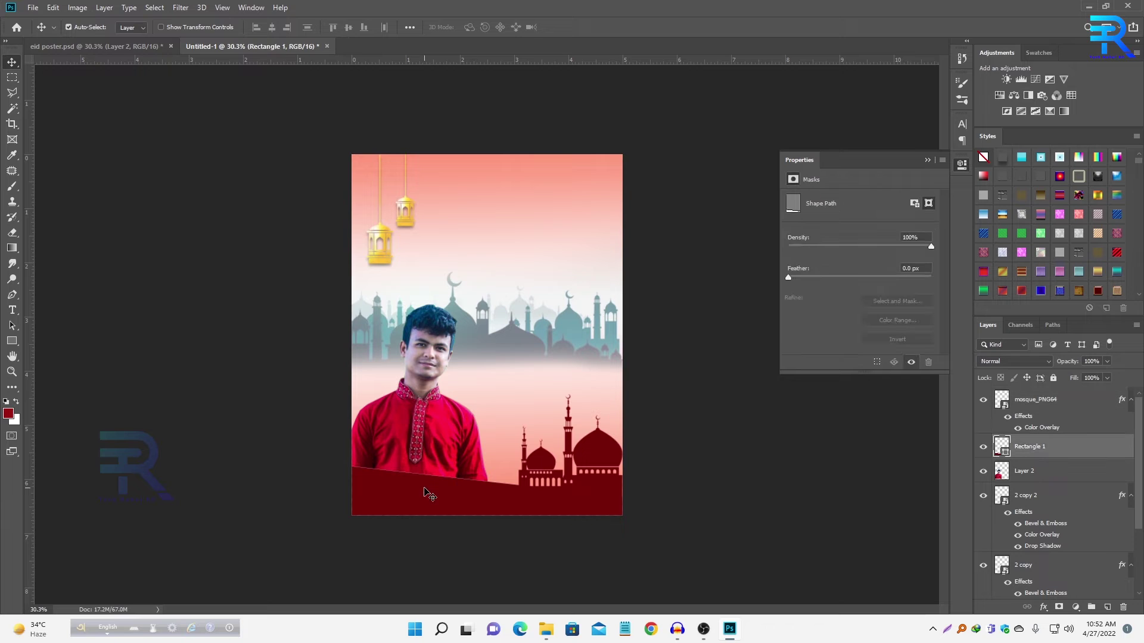
pyautogui.keyDown('alt'); pyautogui.moveTo(431, 492); pyautogui.dragTo(433, 479); pyautogui.keyUp('alt')
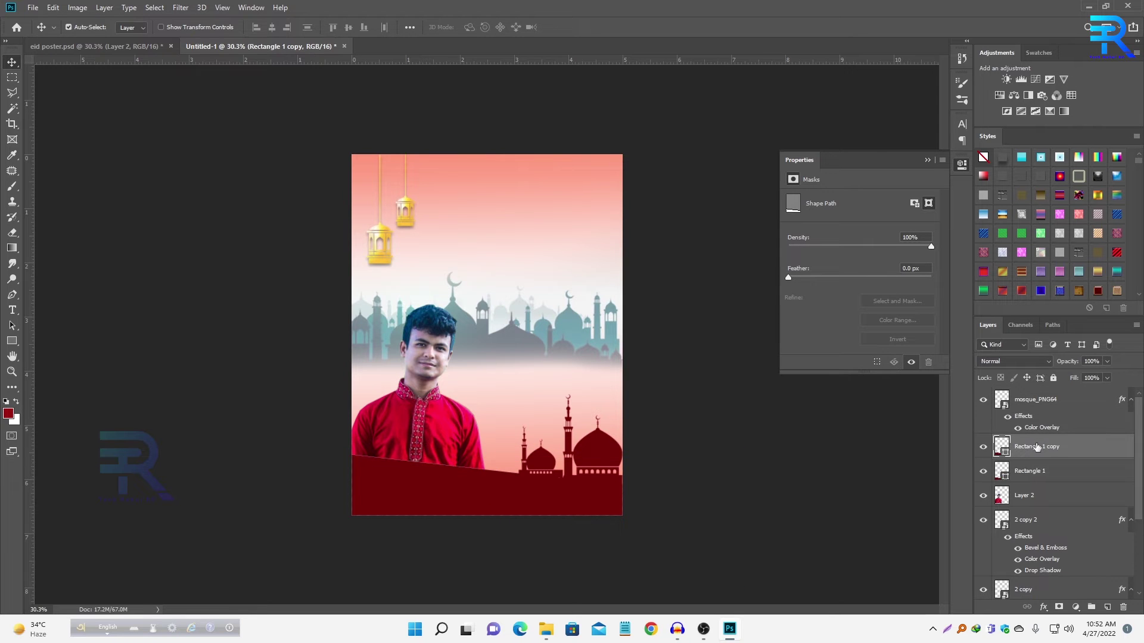
pyautogui.doubleClick(1092, 480)
pyautogui.click(710, 249)
pyautogui.click(968, 190)
pyautogui.click(829, 236)
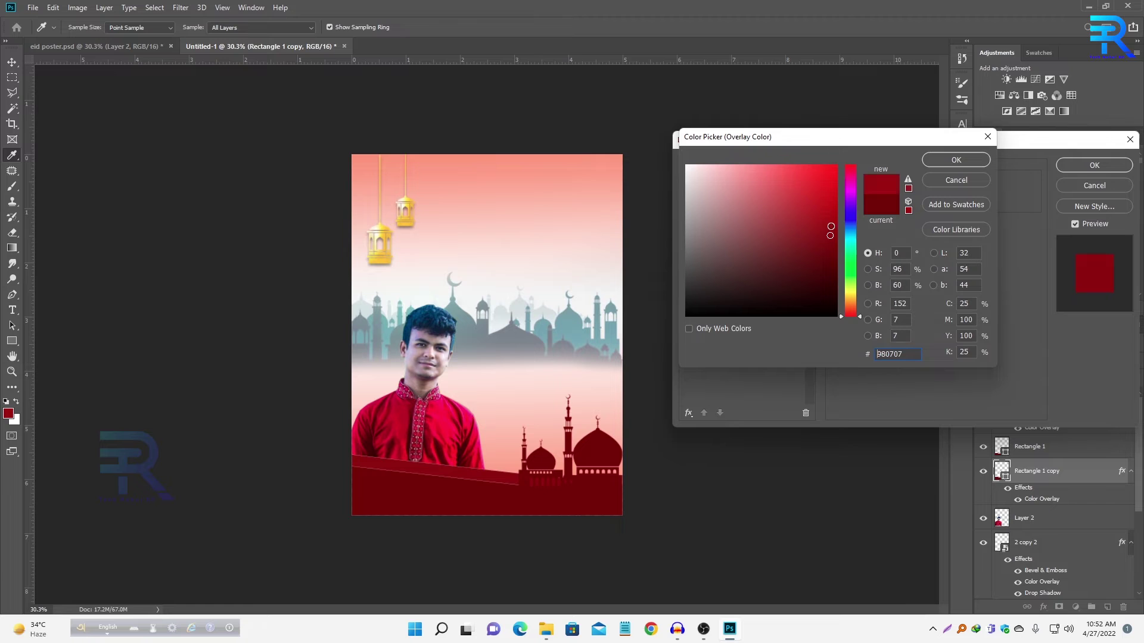
pyautogui.press('Return')
pyautogui.click(1093, 165)
# Step: Nudge the lighter band copy down so only a thin strip shows above the dark footer band
pyautogui.press('v')
pyautogui.click(496, 511)
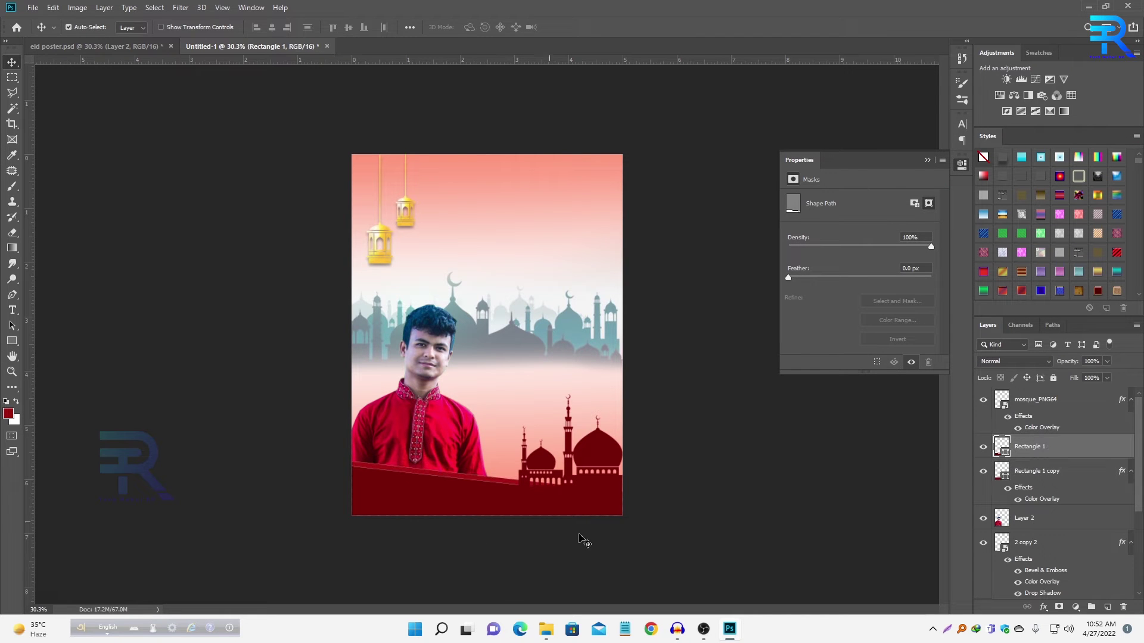
pyautogui.click(143, 217)
# Step: Remove the stroke from both Rectangle 1 and Rectangle 1 copy
pyautogui.click(415, 507)
pyautogui.scroll(3, 512, 512)
pyautogui.click(12, 342)
pyautogui.click(177, 28)
pyautogui.click(130, 50)
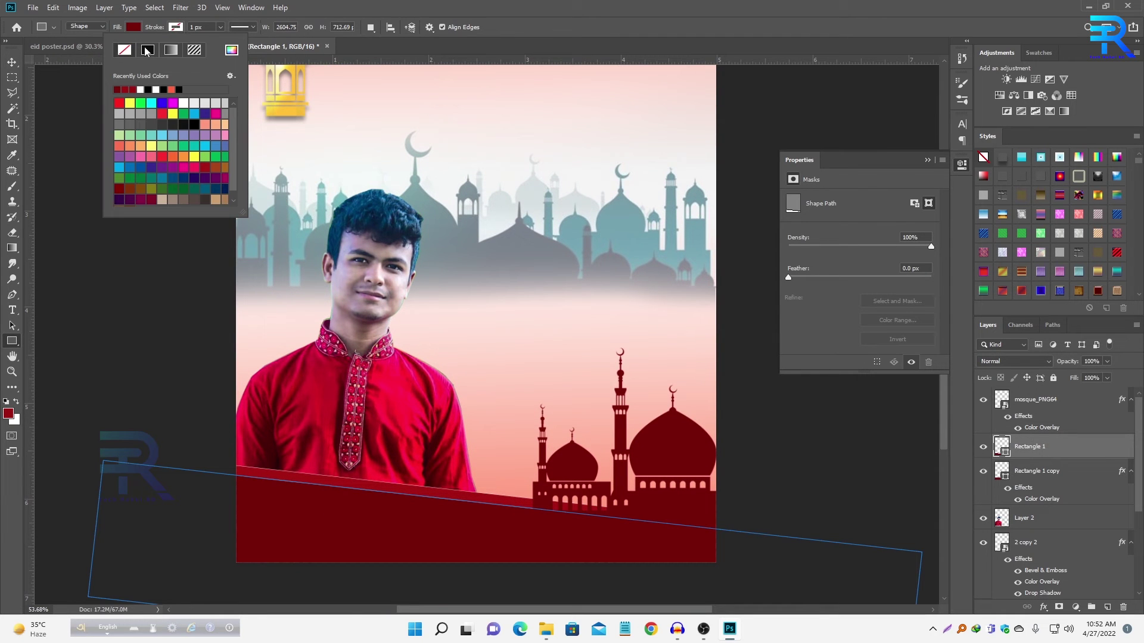
pyautogui.click(9, 349)
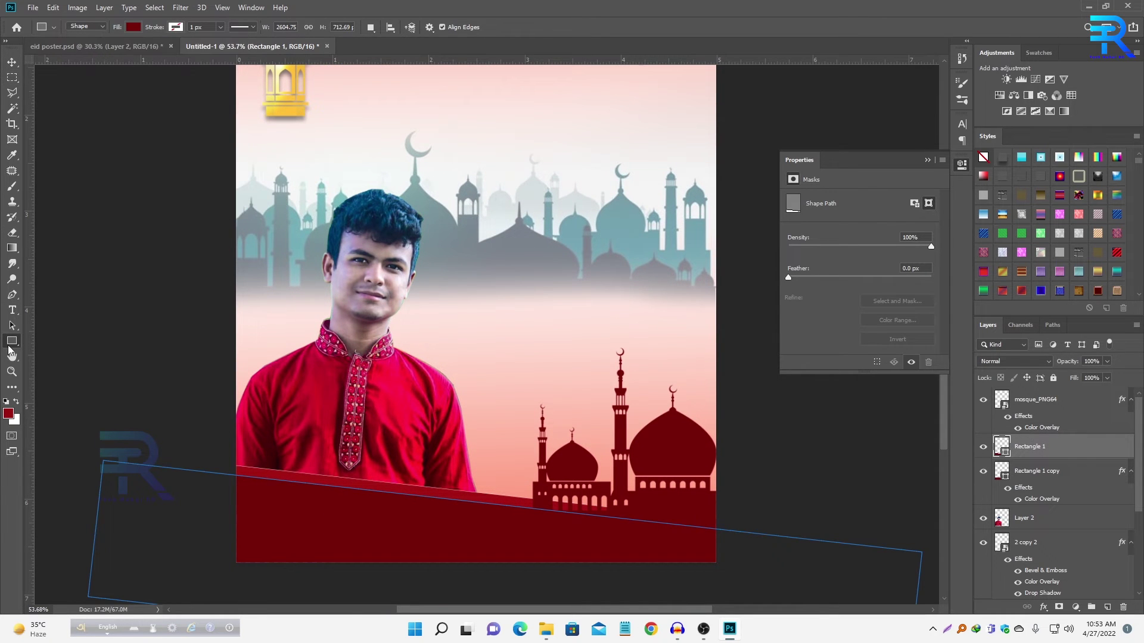
pyautogui.click(1036, 471)
pyautogui.click(175, 26)
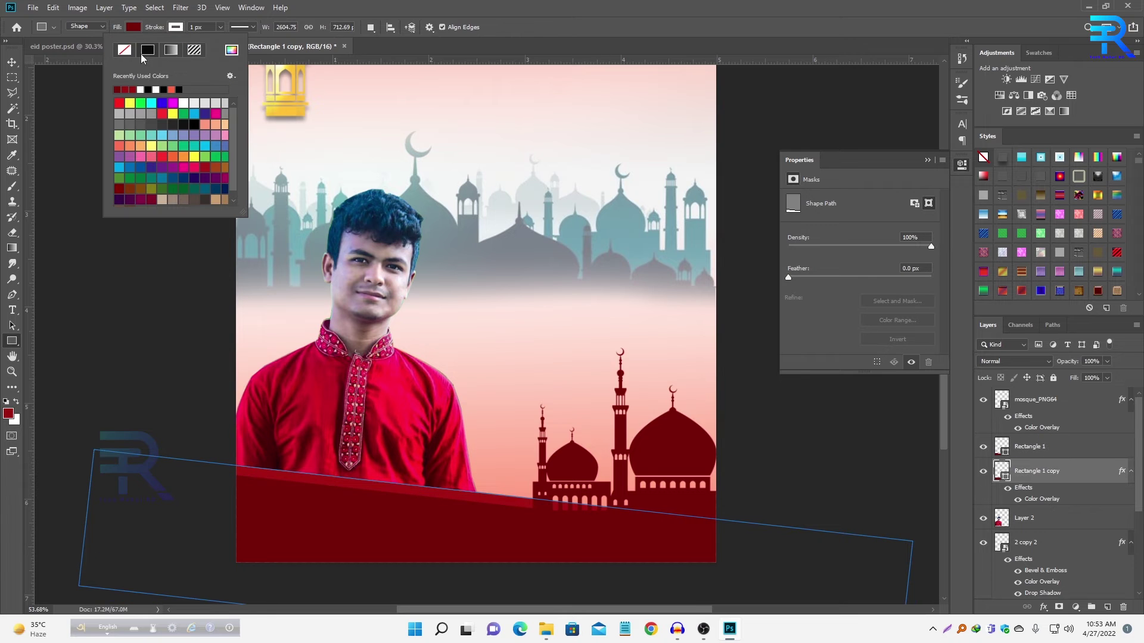
pyautogui.click(13, 62)
pyautogui.scroll(-1, 676, 491)
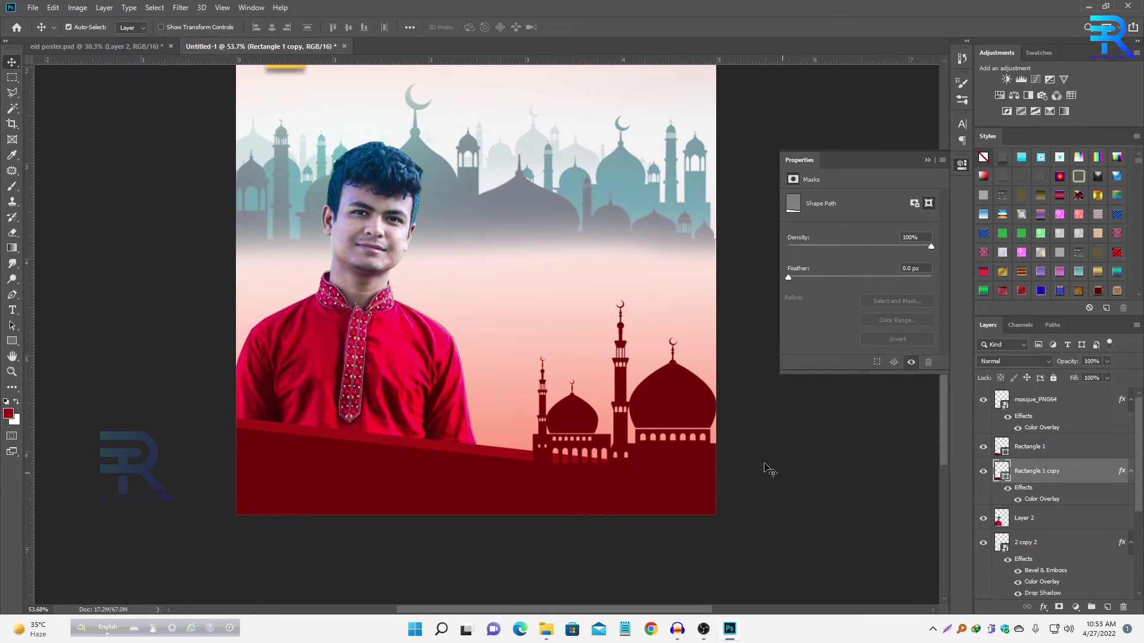
pyautogui.scroll(-2, 683, 421)
pyautogui.click(927, 160)
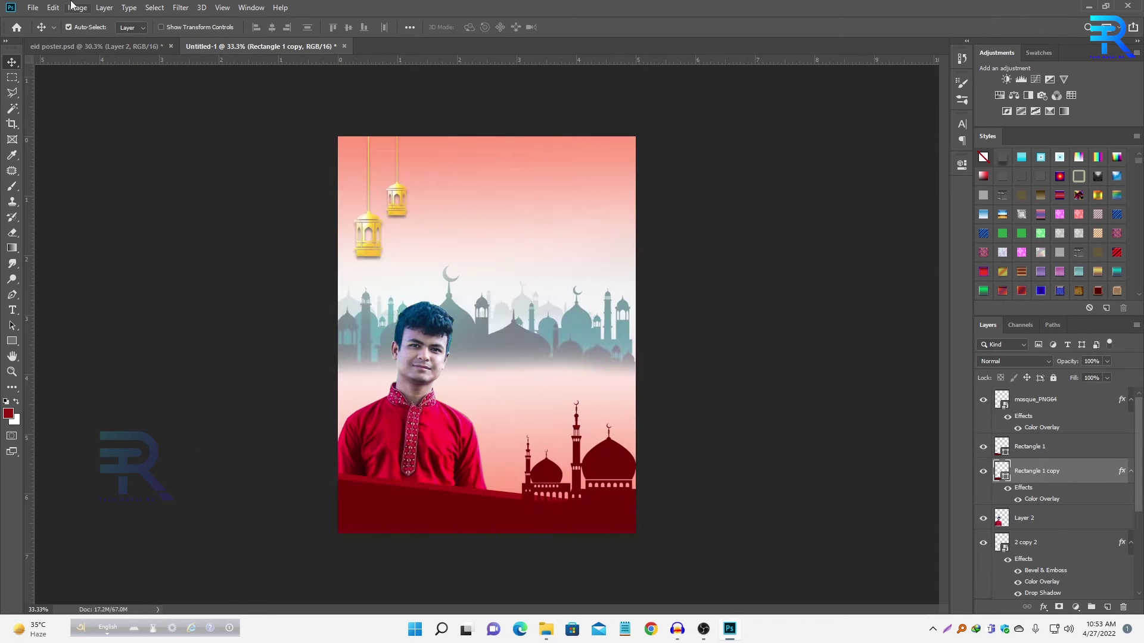
# Step: Copy the five text layers and Rounded Rectangle 1 from eid poster.psd into the new poster
pyautogui.hotkey('ctrl', 'Tab')
pyautogui.scroll(3, 1054, 461)
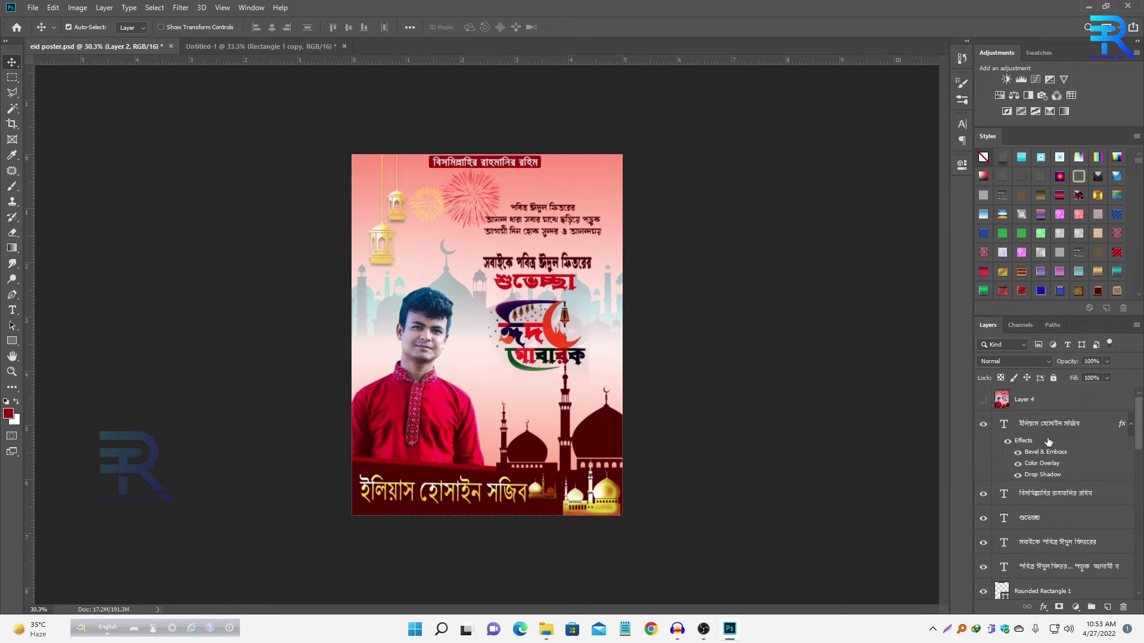
pyautogui.click(1051, 475)
pyautogui.scroll(-1, 1052, 525)
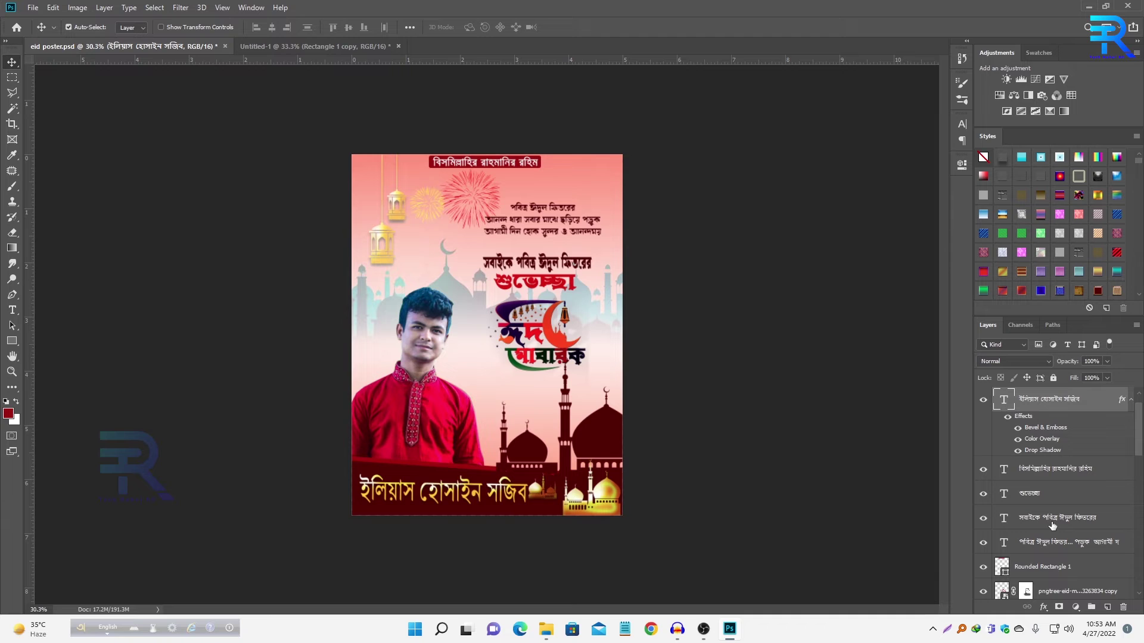
pyautogui.keyDown('ctrl'); pyautogui.click(1041, 558); pyautogui.keyUp('ctrl')
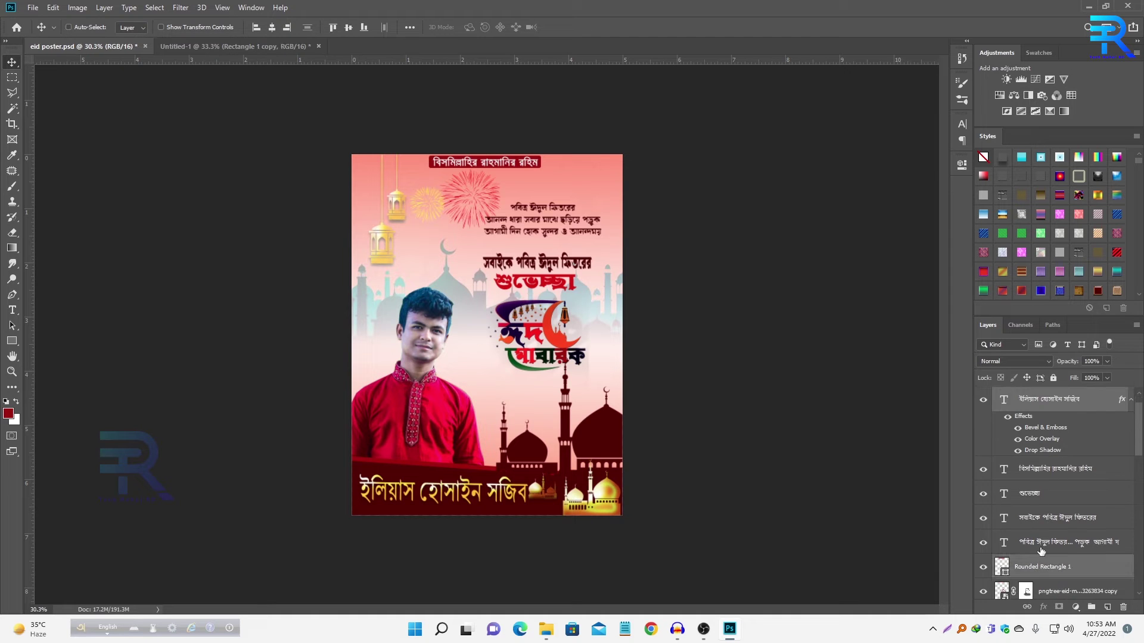
pyautogui.keyDown('shift'); pyautogui.click(1064, 450); pyautogui.keyUp('shift')
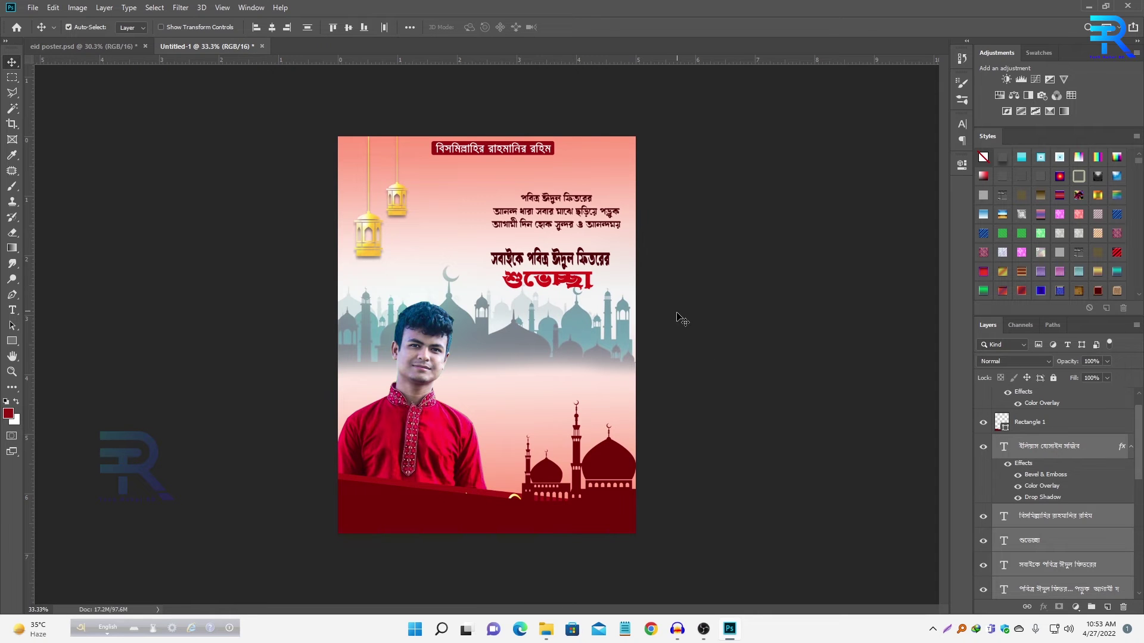
# Step: Shift the three-line verse, the dark greeting line and the red শুভেচ্ছা text slightly to align them beside the lanterns
pyautogui.scroll(2, 679, 318)
pyautogui.moveTo(589, 277); pyautogui.dragTo(602, 266)
pyautogui.click(608, 262)
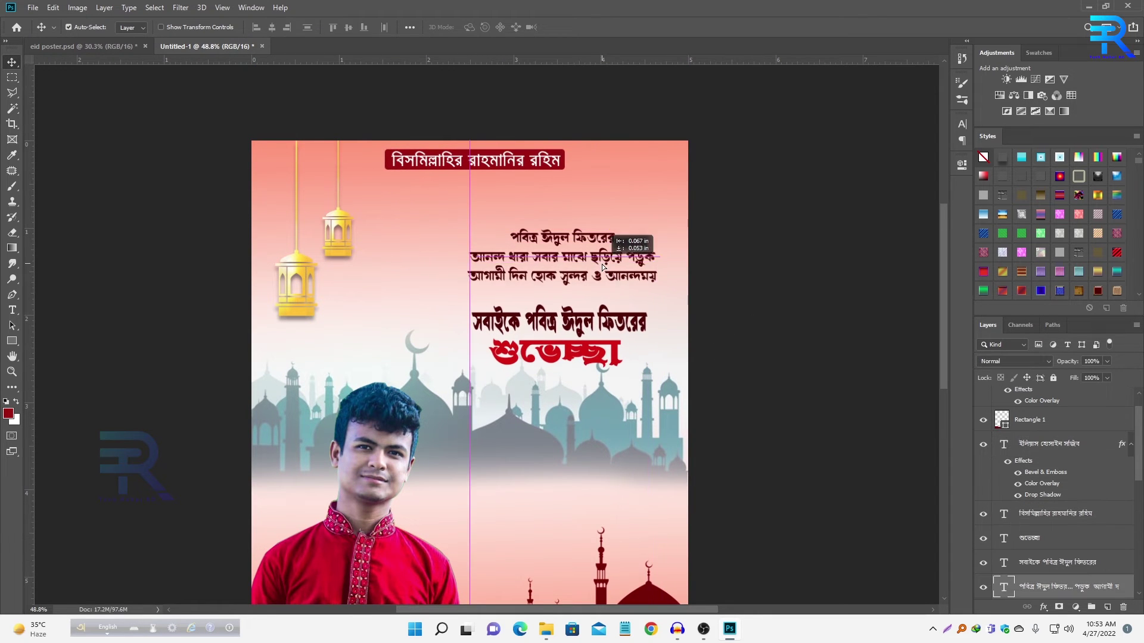
pyautogui.moveTo(601, 323); pyautogui.dragTo(608, 319)
pyautogui.moveTo(612, 360); pyautogui.dragTo(622, 357)
# Step: Copy the Eid Mubarak calligraphy from eid poster.psd and place it above the mosque silhouette on the new poster
pyautogui.scroll(-3, 685, 369)
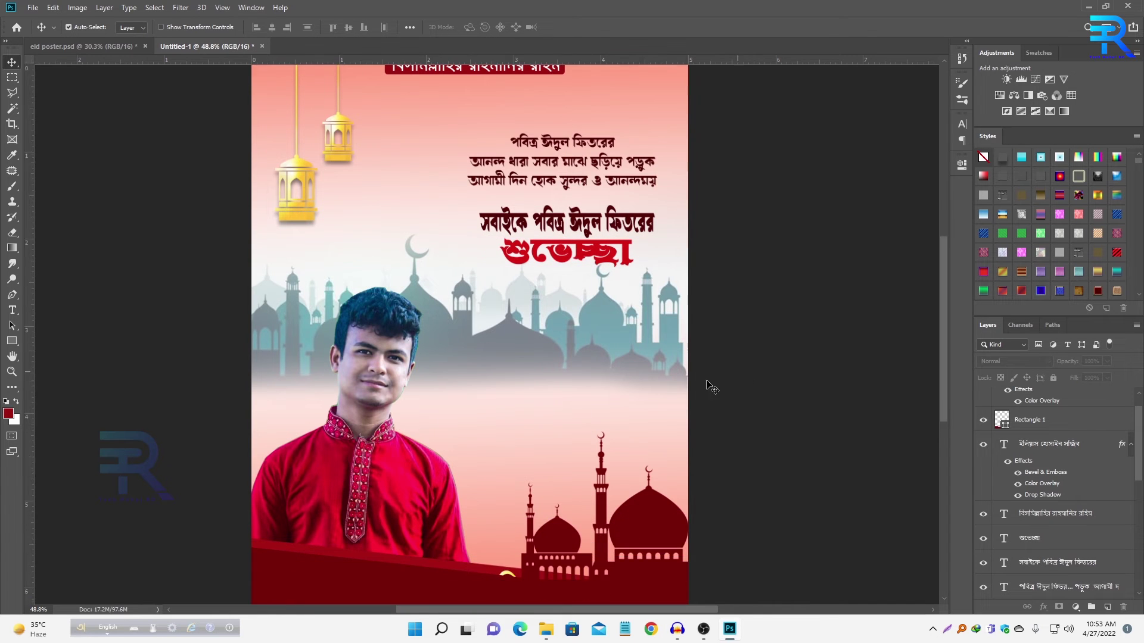
pyautogui.click(80, 46)
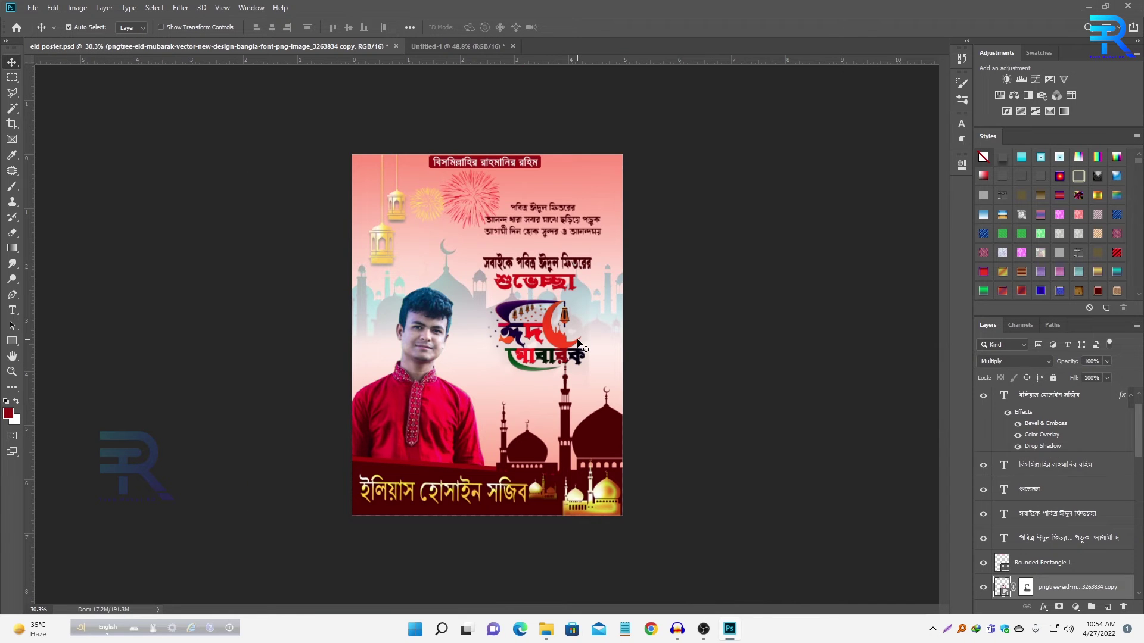
pyautogui.hotkey('ctrl', 'Tab')
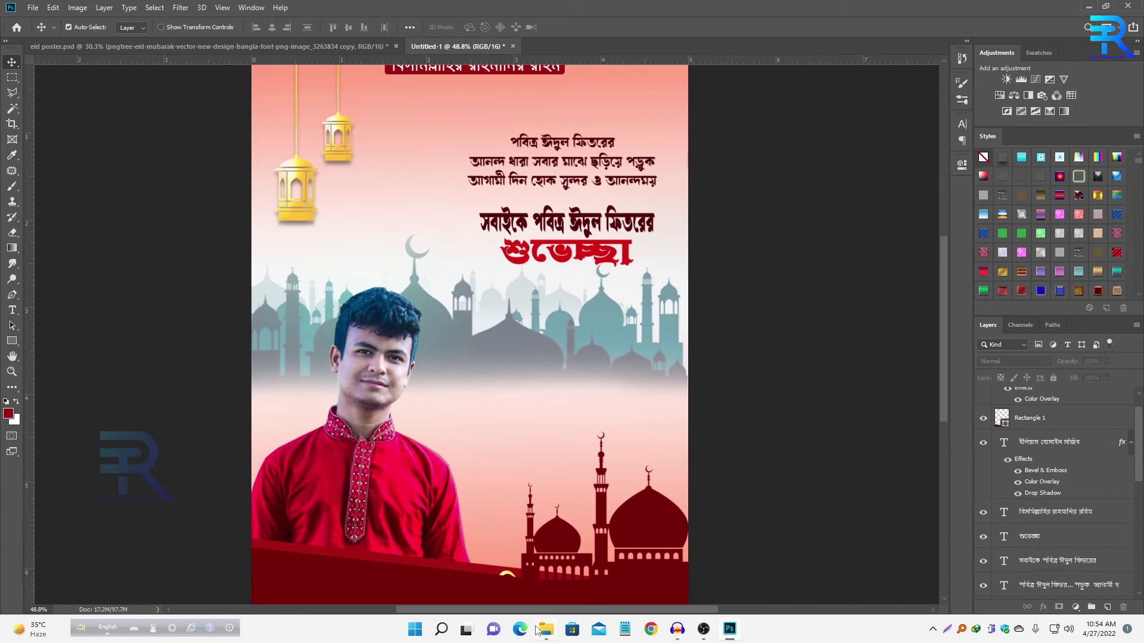
pyautogui.click(548, 611)
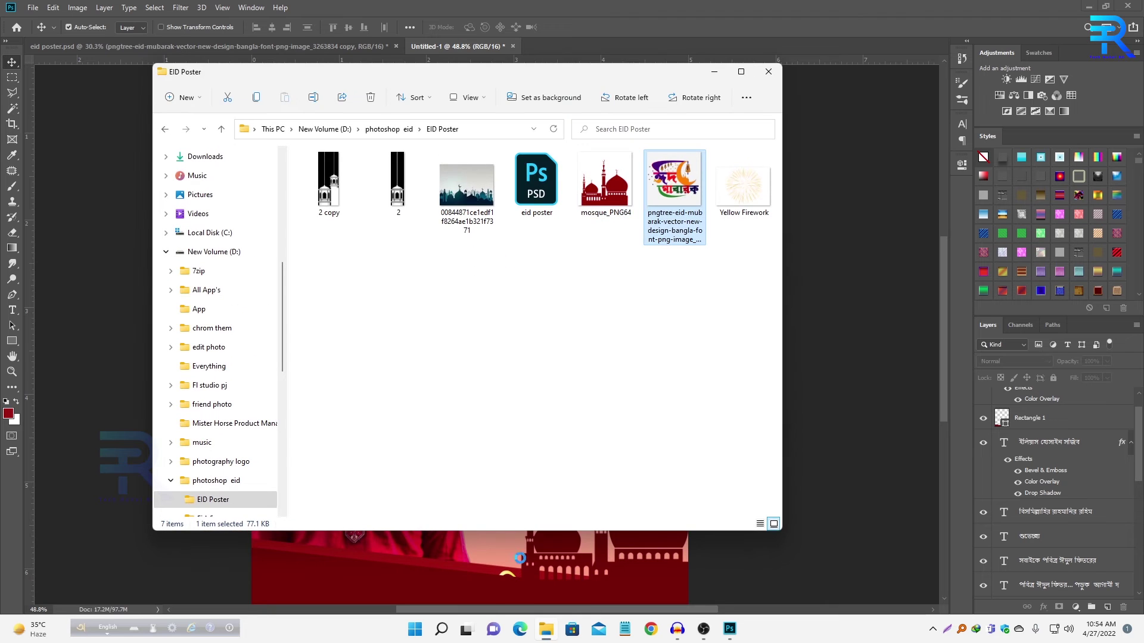
pyautogui.click(714, 72)
pyautogui.hotkey('ctrl', 'v')
pyautogui.moveTo(529, 325); pyautogui.dragTo(581, 374)
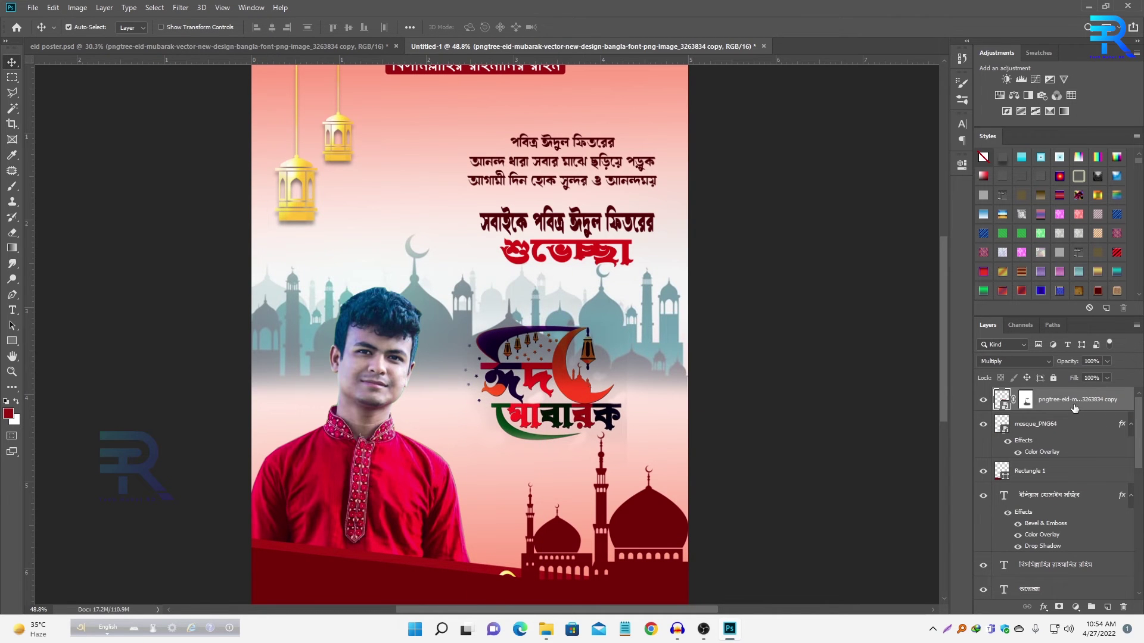
# Step: Lower the opacity of the teal mosque skyline layer so it looks fainter behind the man
pyautogui.hotkey('ctrl', '-')
pyautogui.hotkey('alt', ',')
pyautogui.moveTo(1062, 364); pyautogui.dragTo(1047, 365)
# Step: Move the Eid Mubarak calligraphy slightly up and to the right, beneath the greeting text
pyautogui.click(548, 363)
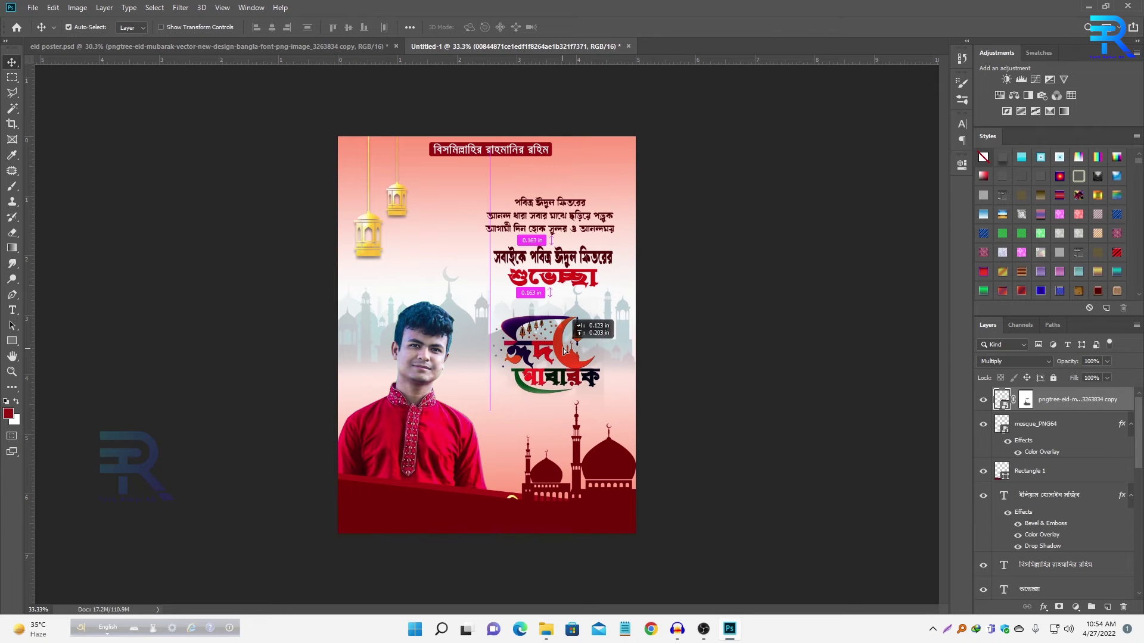
pyautogui.scroll(-2, 633, 416)
pyautogui.scroll(2, 637, 416)
pyautogui.scroll(5, 637, 416)
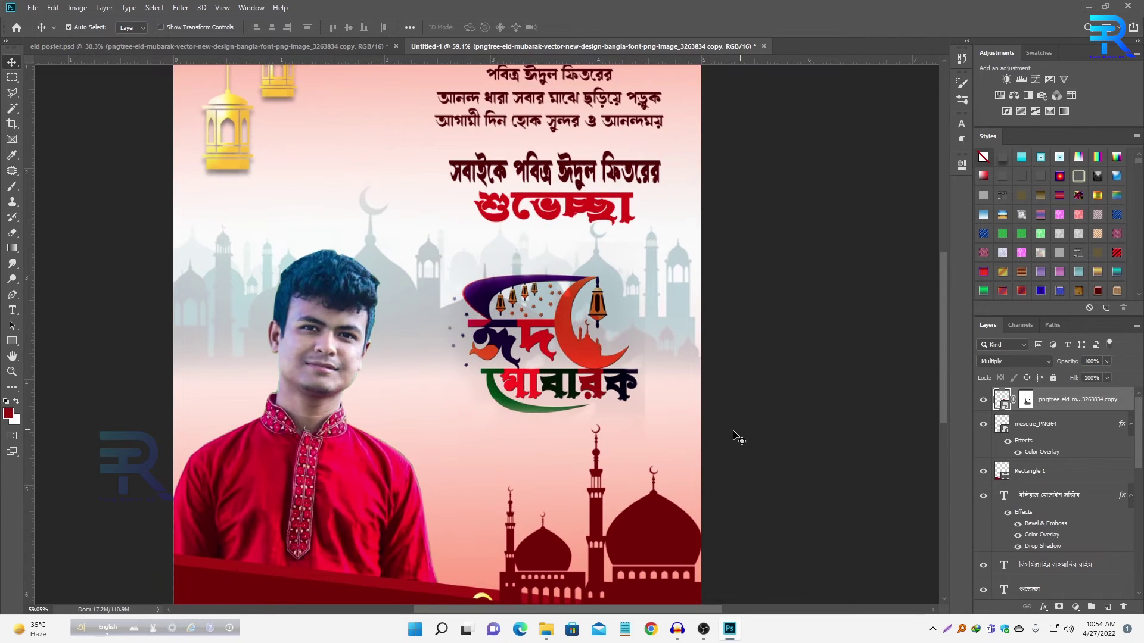
# Step: Add a second mask to the calligraphy layer and brush away the leftover background around the lettering at 80% brush opacity
pyautogui.hotkey('ctrl', '\\')
pyautogui.click(1060, 607)
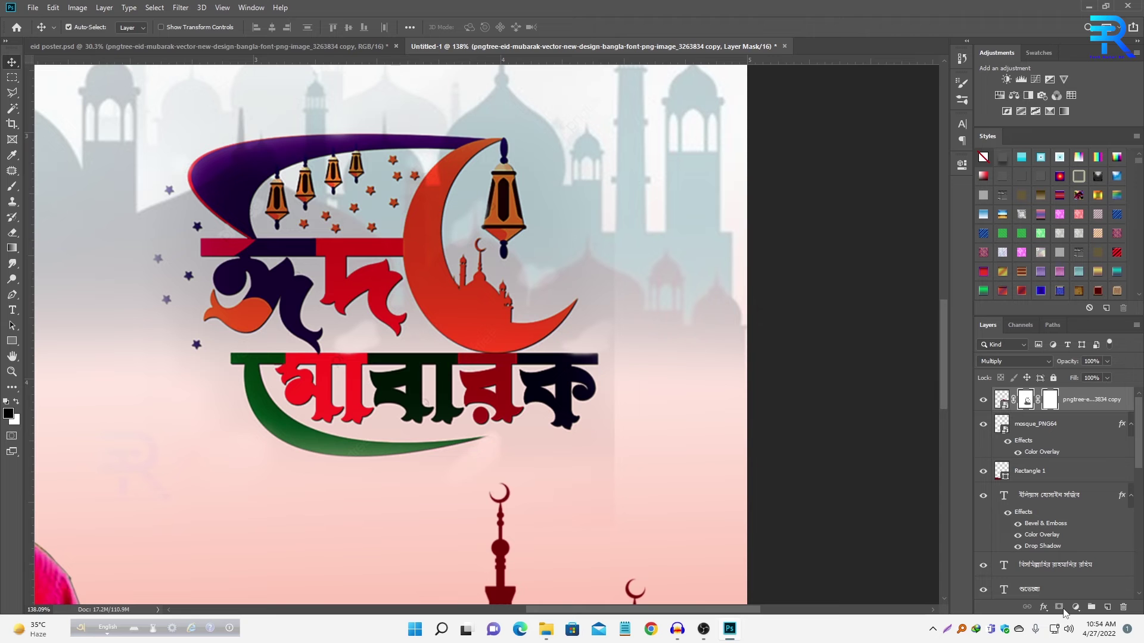
pyautogui.click(13, 188)
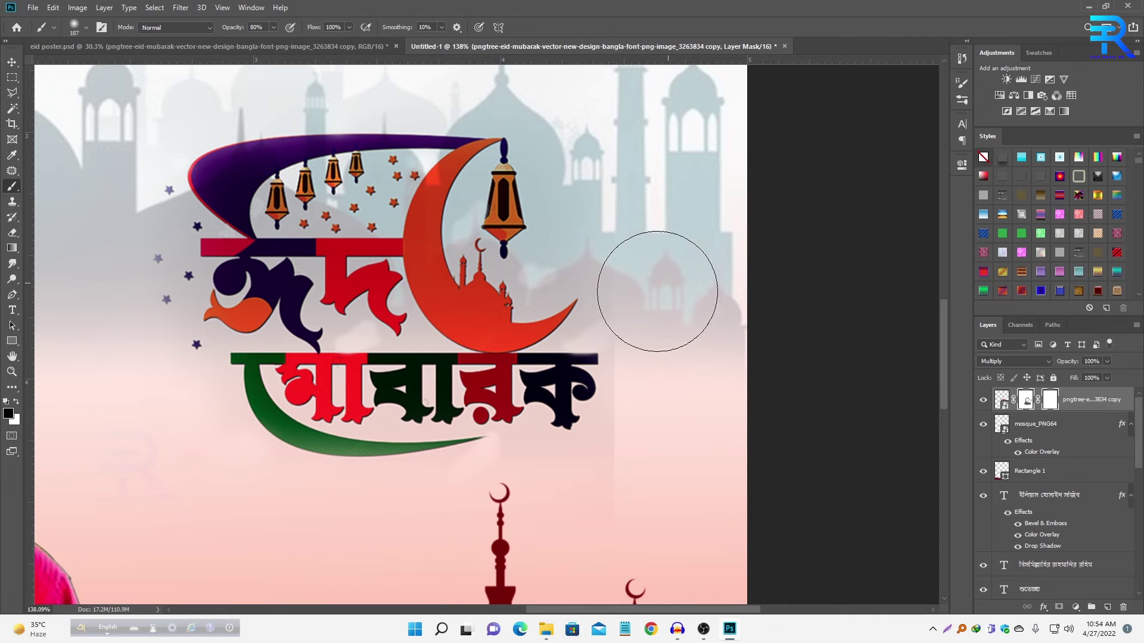
pyautogui.keyDown('alt'); pyautogui.rightClick(618, 470); pyautogui.keyUp('alt')
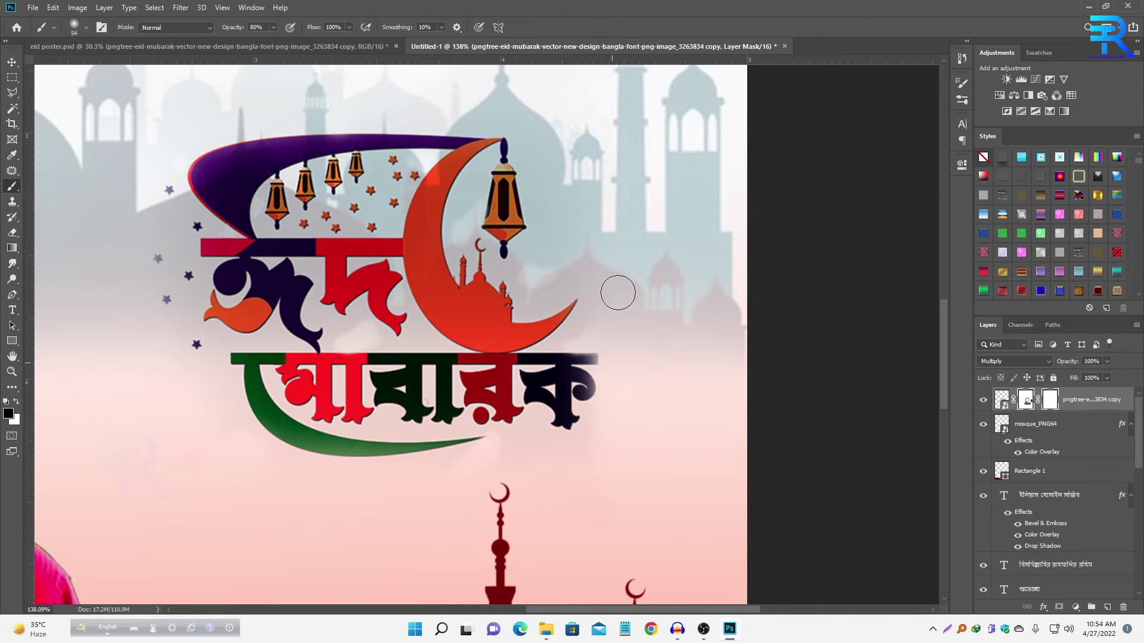
pyautogui.scroll(-5, 390, 413)
pyautogui.press('v')
pyautogui.scroll(-1, 655, 344)
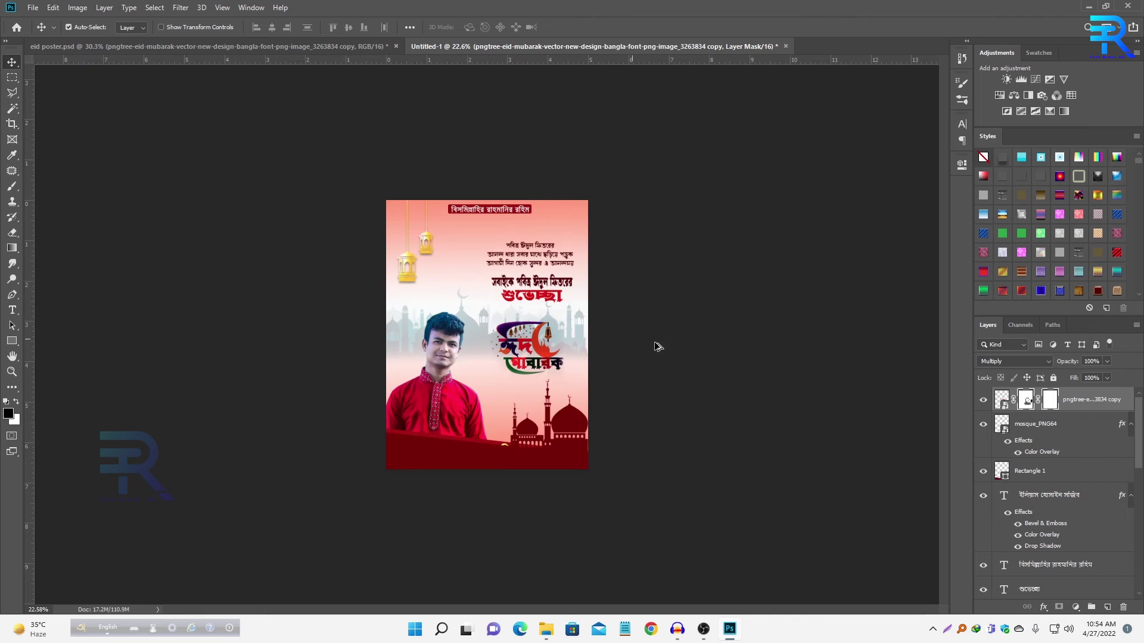
# Step: Delete the name text layer hidden beneath the tilted footer band
pyautogui.scroll(3, 693, 422)
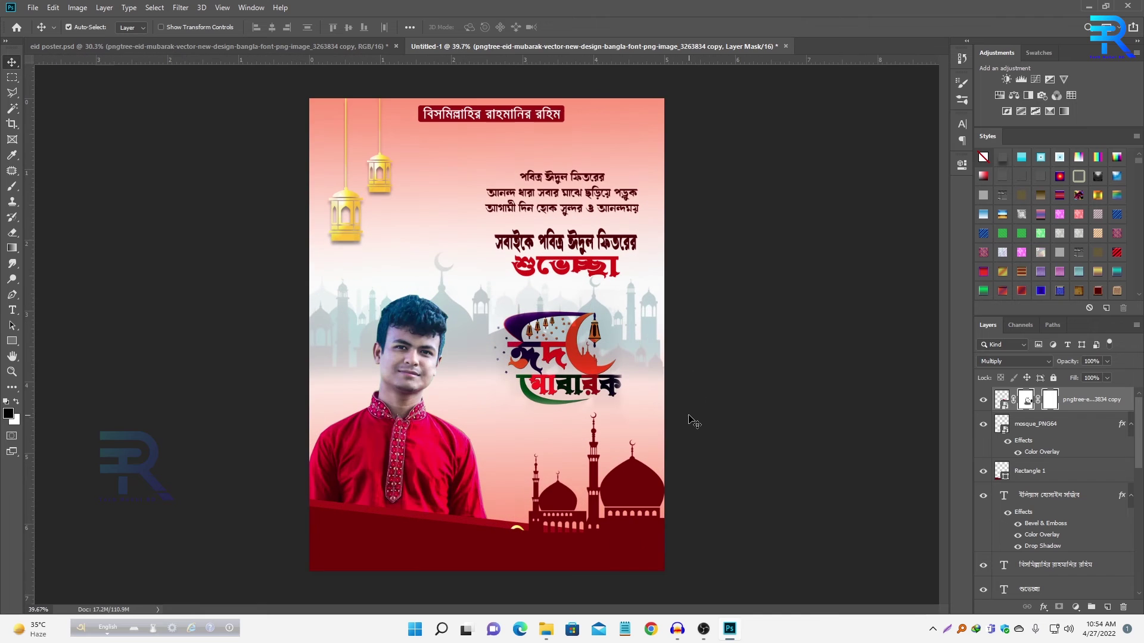
pyautogui.click(519, 536)
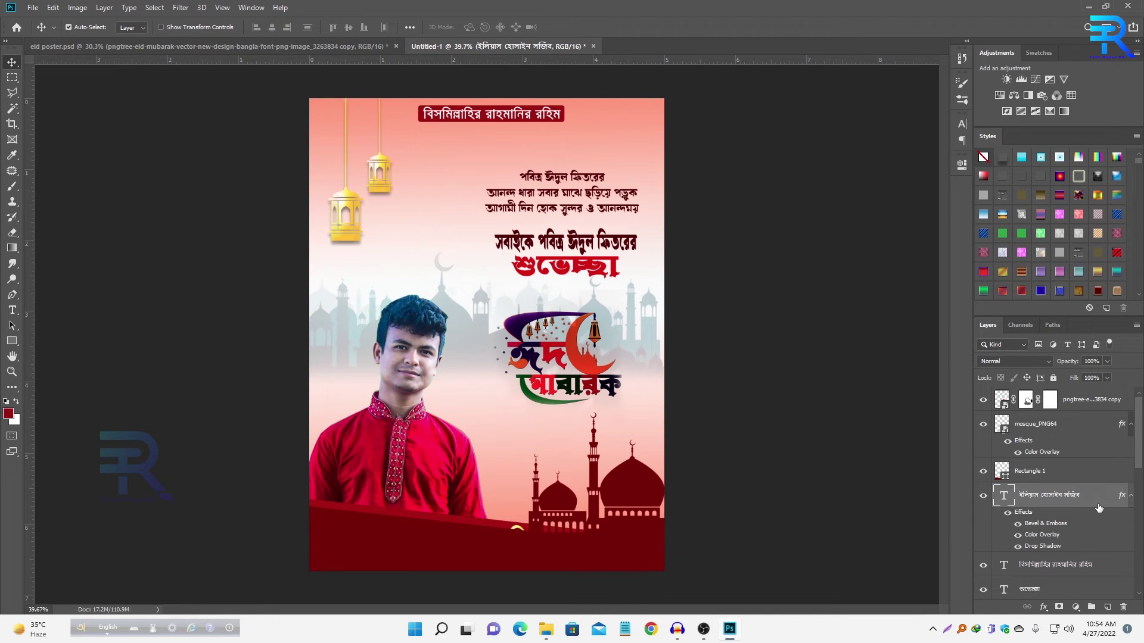
pyautogui.press('Delete')
# Step: Duplicate the dark red mosque silhouette, shrink the copy and place it in the poster's bottom-right corner
pyautogui.click(635, 496)
pyautogui.moveTo(633, 491); pyautogui.dragTo(574, 472)
pyautogui.hotkey('ctrl', 't')
pyautogui.moveTo(614, 524); pyautogui.dragTo(557, 468)
pyautogui.moveTo(541, 461); pyautogui.dragTo(555, 532)
pyautogui.press('Return')
# Step: Apply a gold embossed layer style with a drop shadow to the small mosque copy
pyautogui.scroll(-5, 1034, 244)
pyautogui.click(1003, 205)
pyautogui.hotkey('ctrl', 't')
pyautogui.press('Return')
# Step: Make a second, smaller gold mosque left of the first and stack its layer behind the larger gold one
pyautogui.hotkey('ctrl', 't')
pyautogui.moveTo(532, 511); pyautogui.dragTo(602, 548)
pyautogui.press('Return')
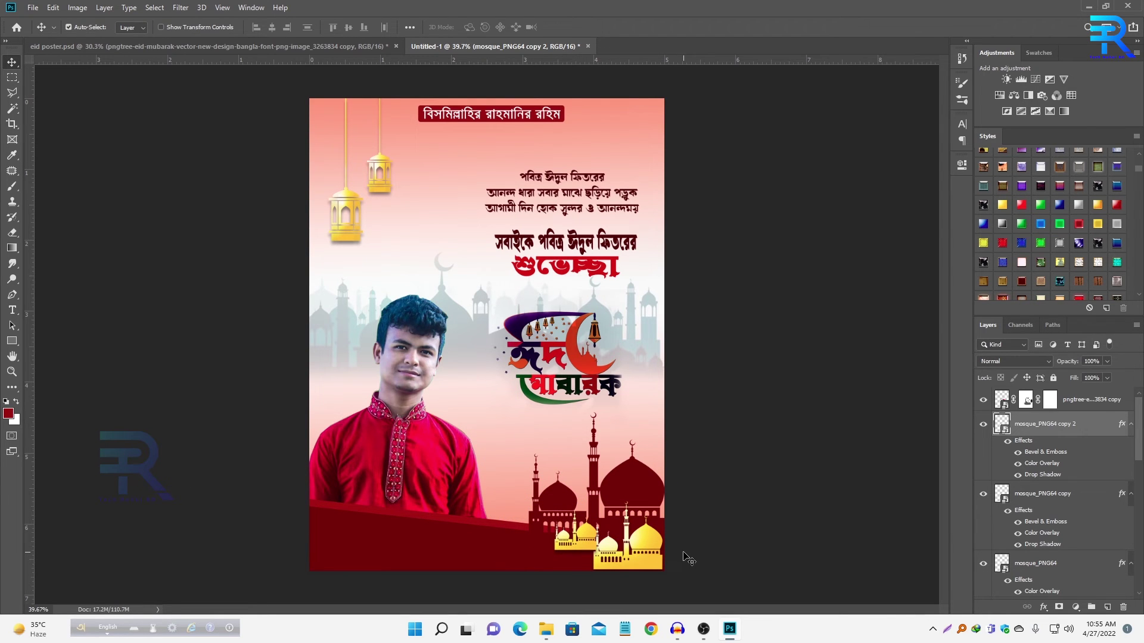
pyautogui.moveTo(1058, 431); pyautogui.dragTo(1039, 554)
pyautogui.scroll(3, 593, 558)
pyautogui.scroll(-1, 593, 558)
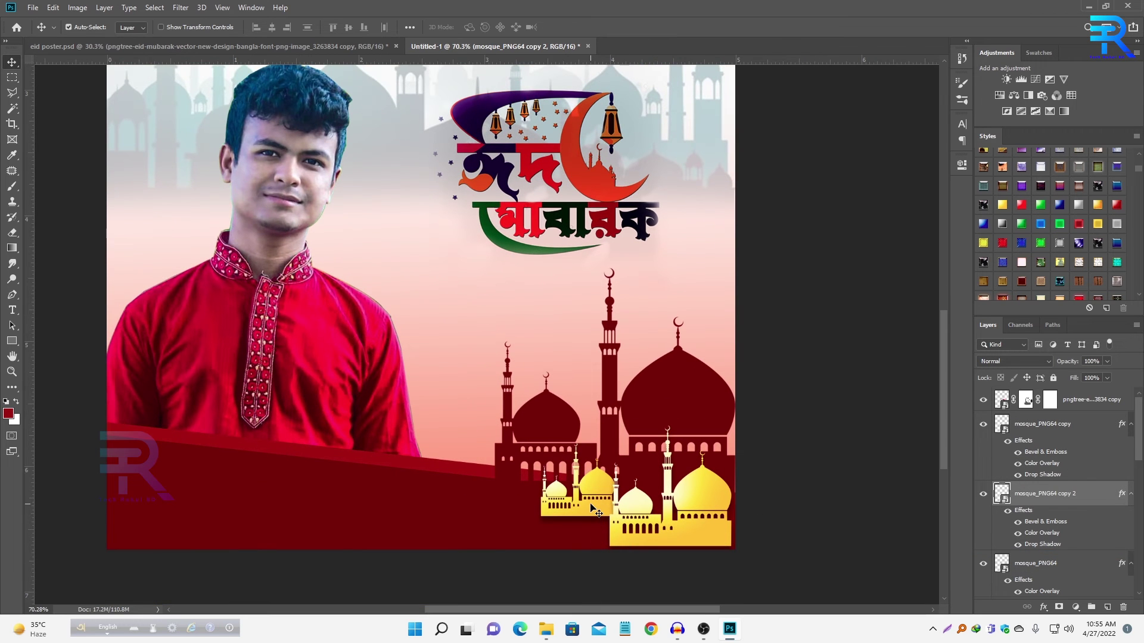
pyautogui.click(823, 515)
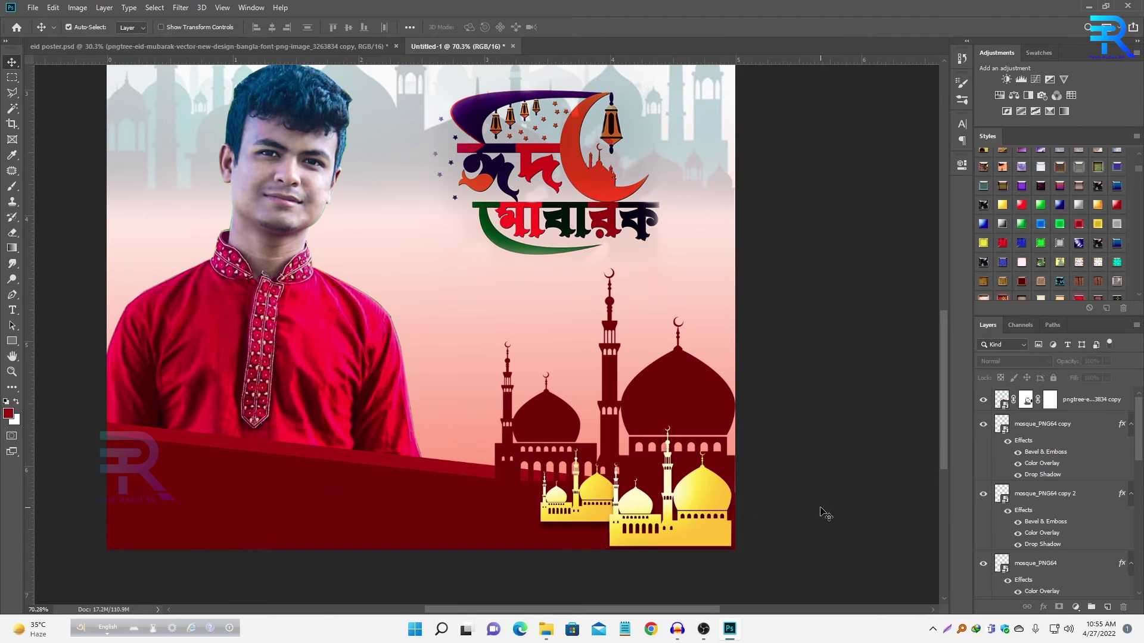
# Step: Check the reference poster eid poster.psd and add a layer mask to the dark red mosque silhouette
pyautogui.scroll(-4, 822, 513)
pyautogui.click(161, 45)
pyautogui.click(488, 46)
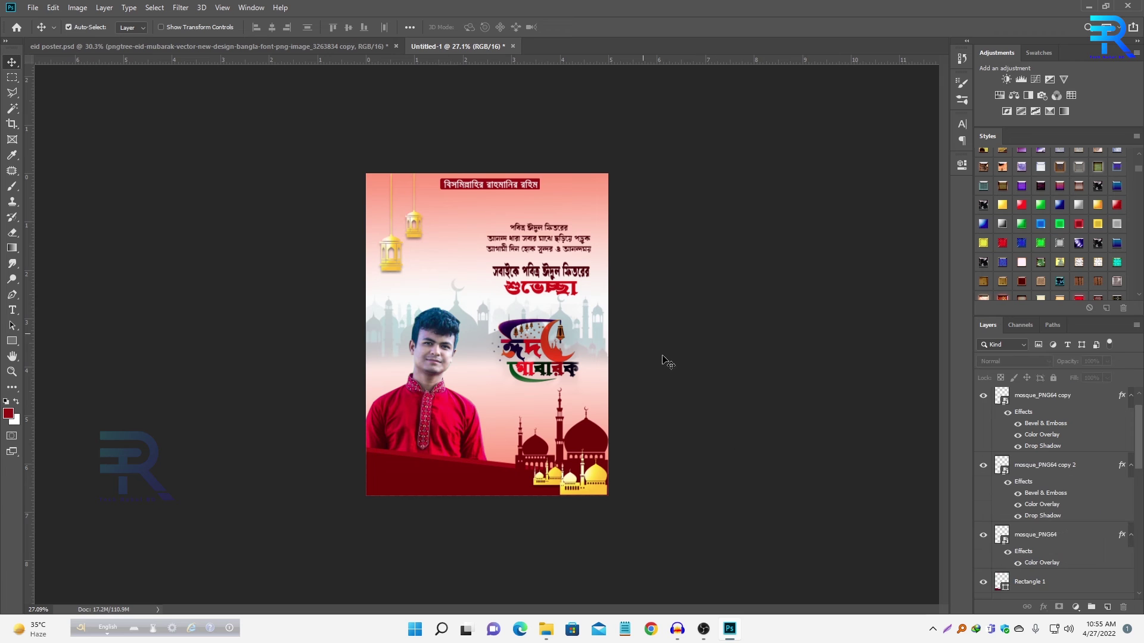
pyautogui.click(552, 481)
pyautogui.click(1059, 607)
pyautogui.scroll(7, 506, 515)
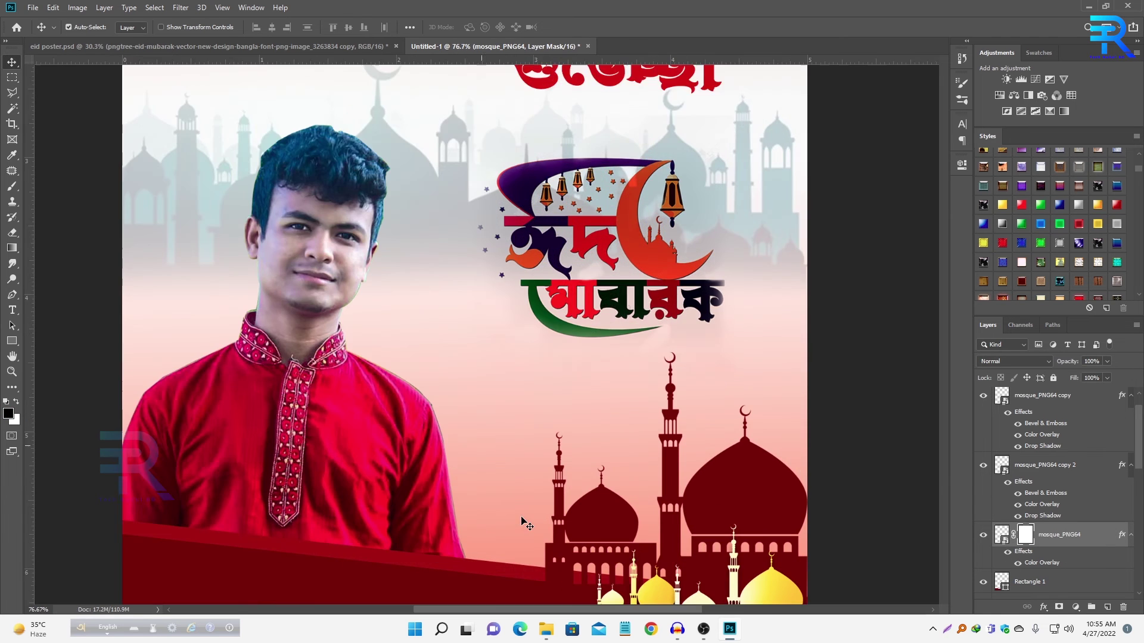
pyautogui.scroll(-1, 639, 528)
pyautogui.press('b')
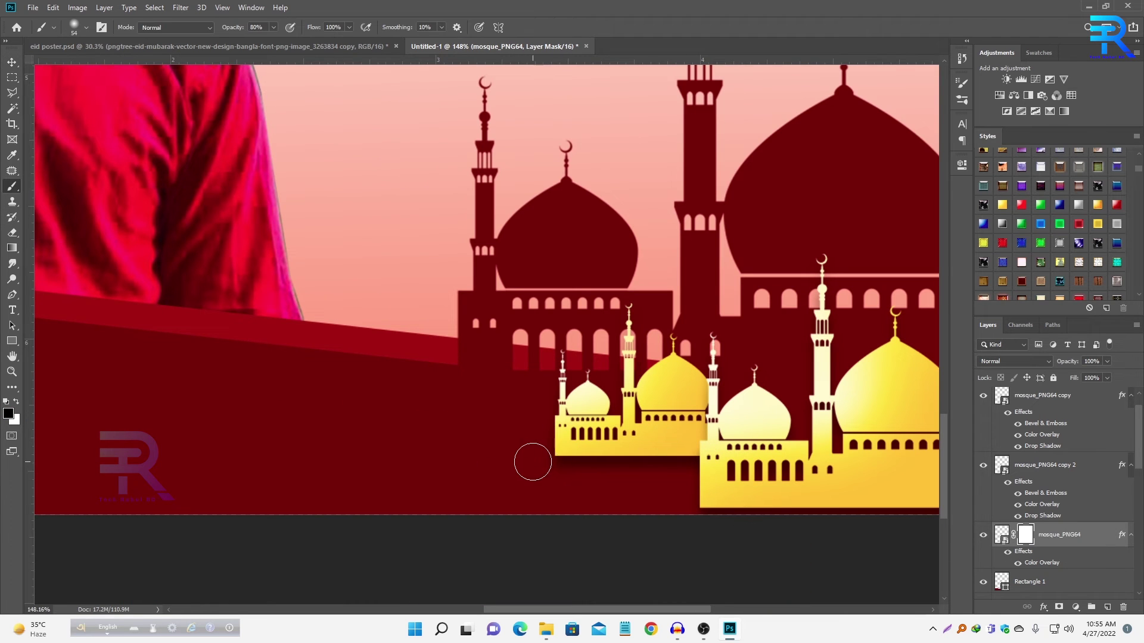
pyautogui.press('x')
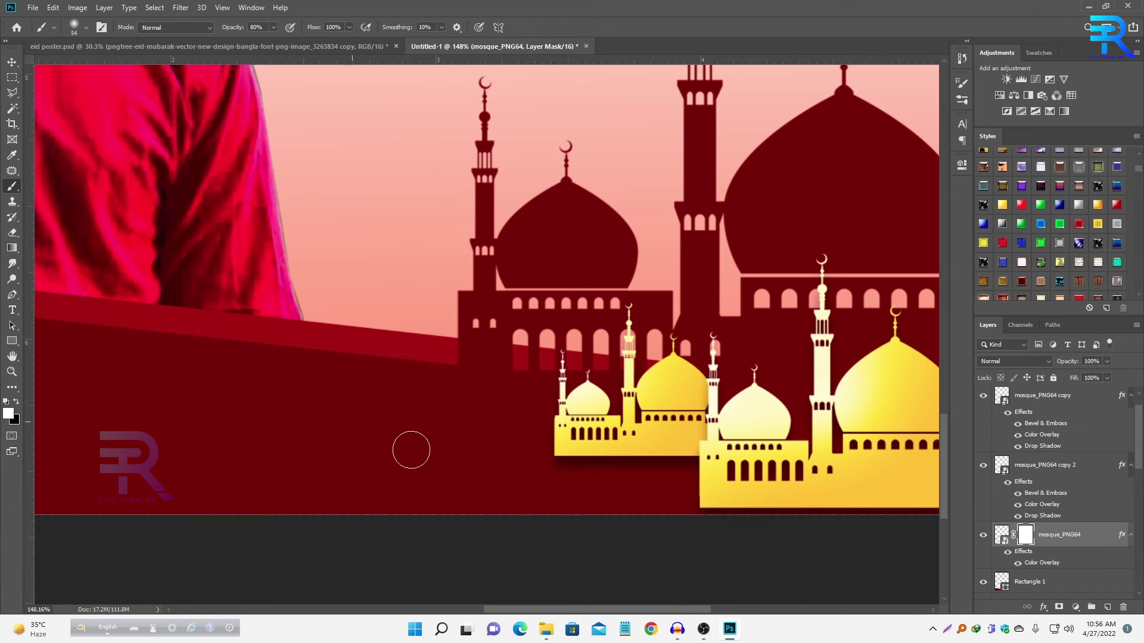
pyautogui.press('v')
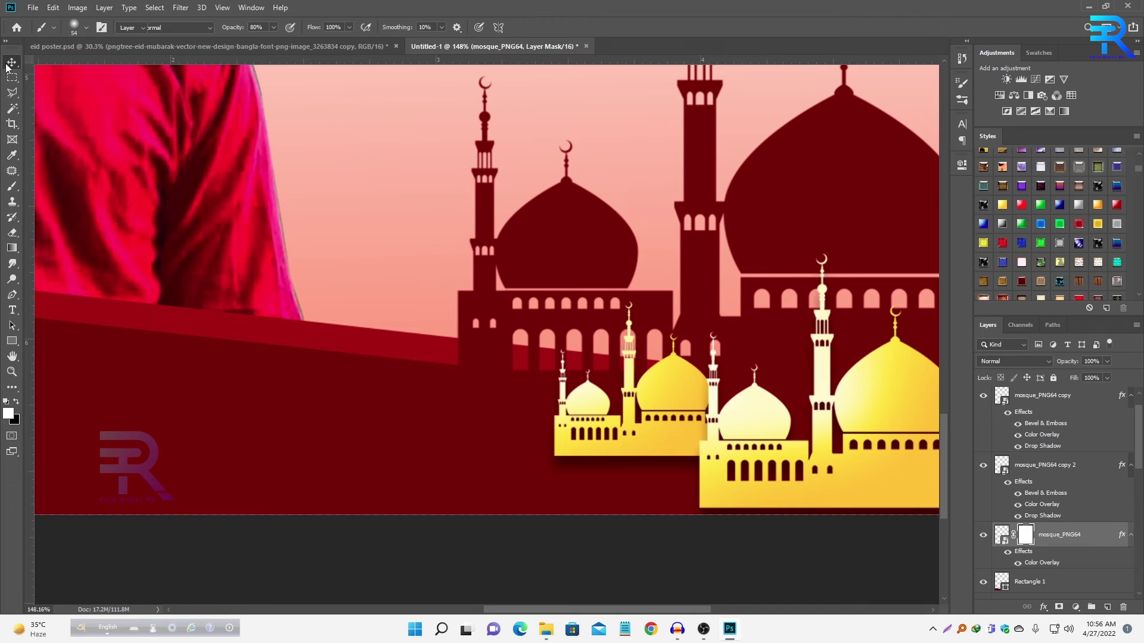
# Step: Add a layer mask to the smaller gold mosque and fade out its bottom edge with a black brush at 80% opacity
pyautogui.click(666, 398)
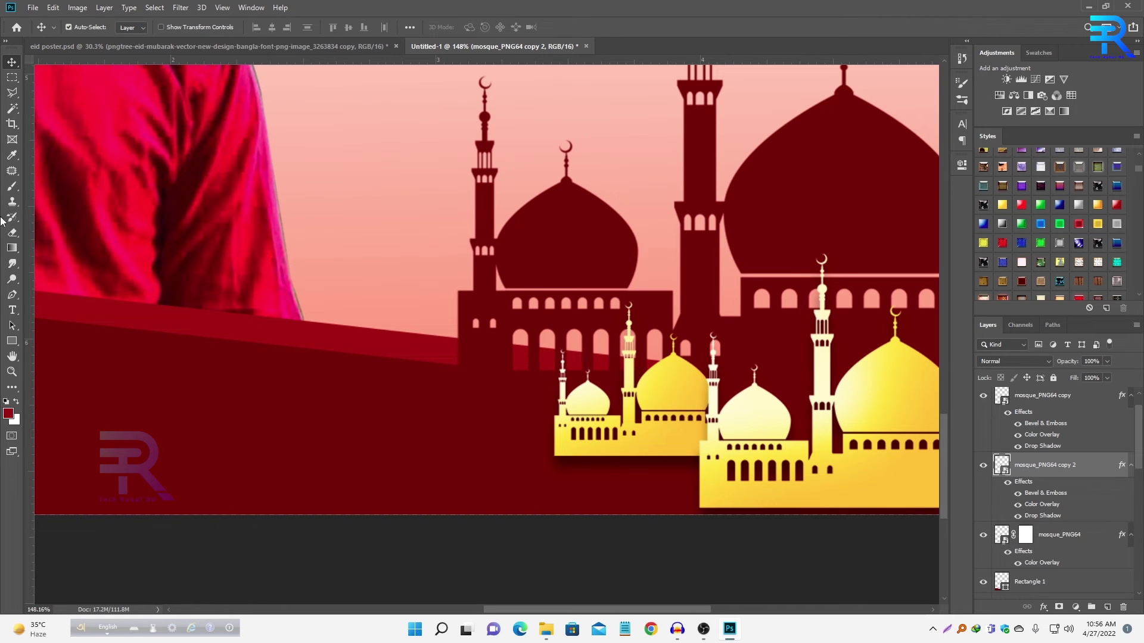
pyautogui.click(1058, 607)
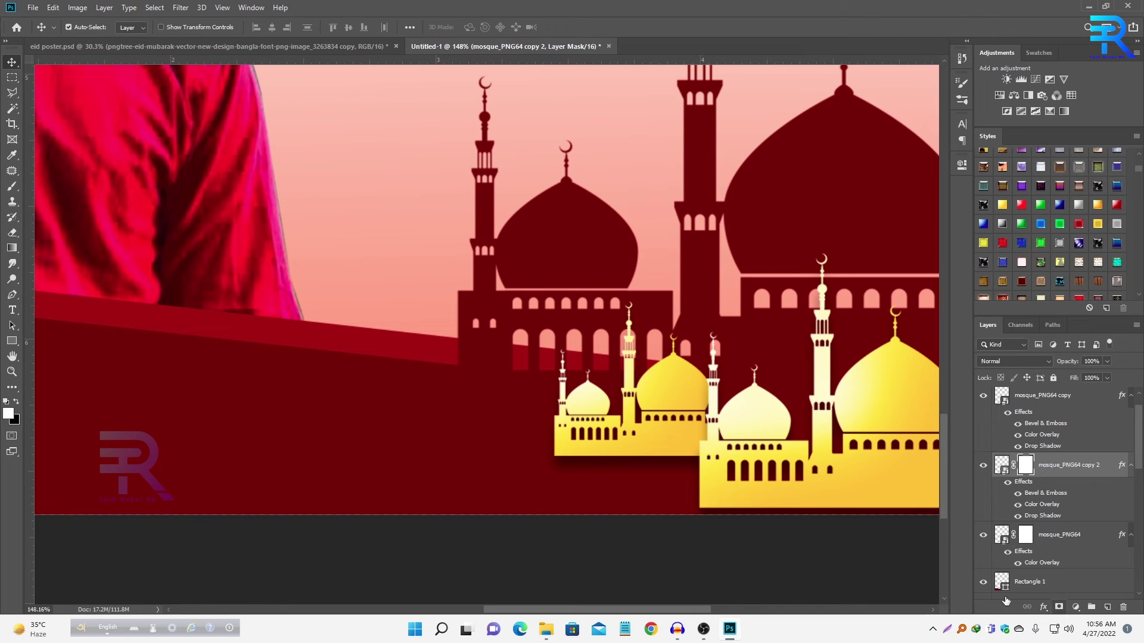
pyautogui.click(12, 186)
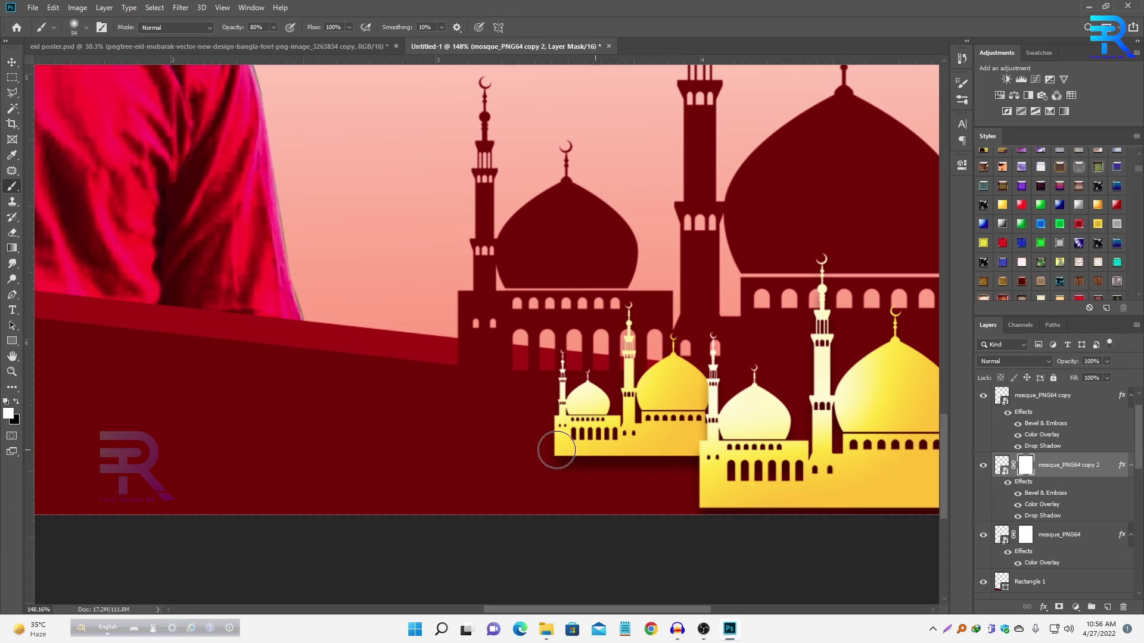
pyautogui.press('x')
pyautogui.moveTo(564, 426)
pyautogui.mouseDown()
pyautogui.moveTo(595, 485)
pyautogui.moveTo(599, 462)
pyautogui.moveTo(737, 461)
pyautogui.moveTo(516, 459)
pyautogui.moveTo(686, 466)
pyautogui.moveTo(535, 471)
pyautogui.moveTo(600, 467)
pyautogui.moveTo(649, 482)
pyautogui.mouseUp()
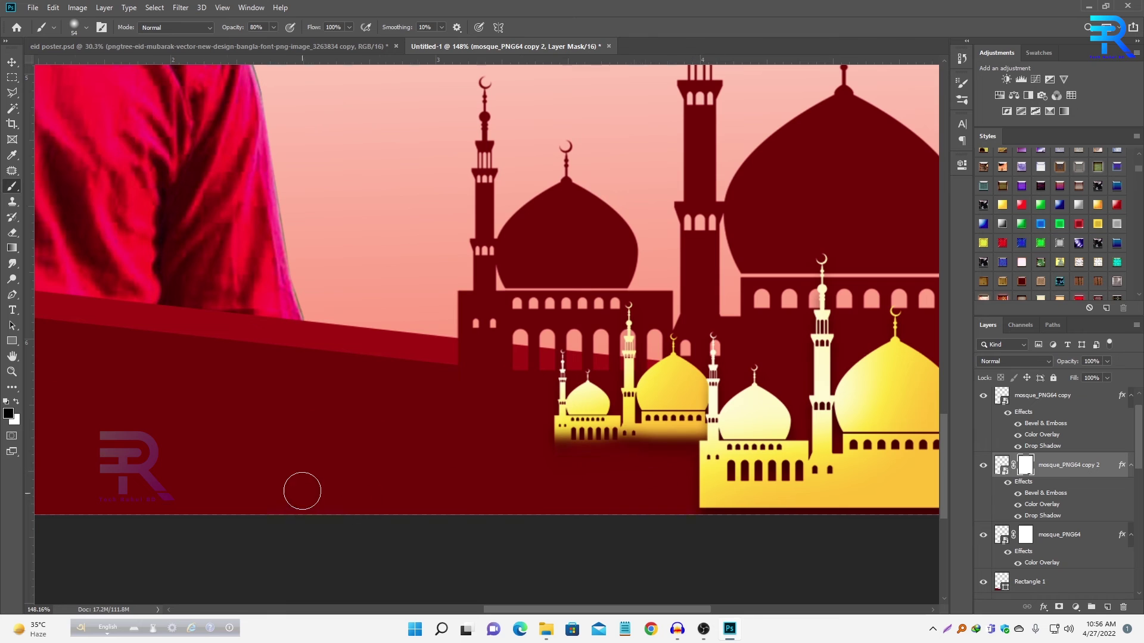
# Step: Nudge the smaller hanging lantern slightly to the left
pyautogui.scroll(-10, 274, 447)
pyautogui.press('v')
pyautogui.hotkey('ctrl', '+')
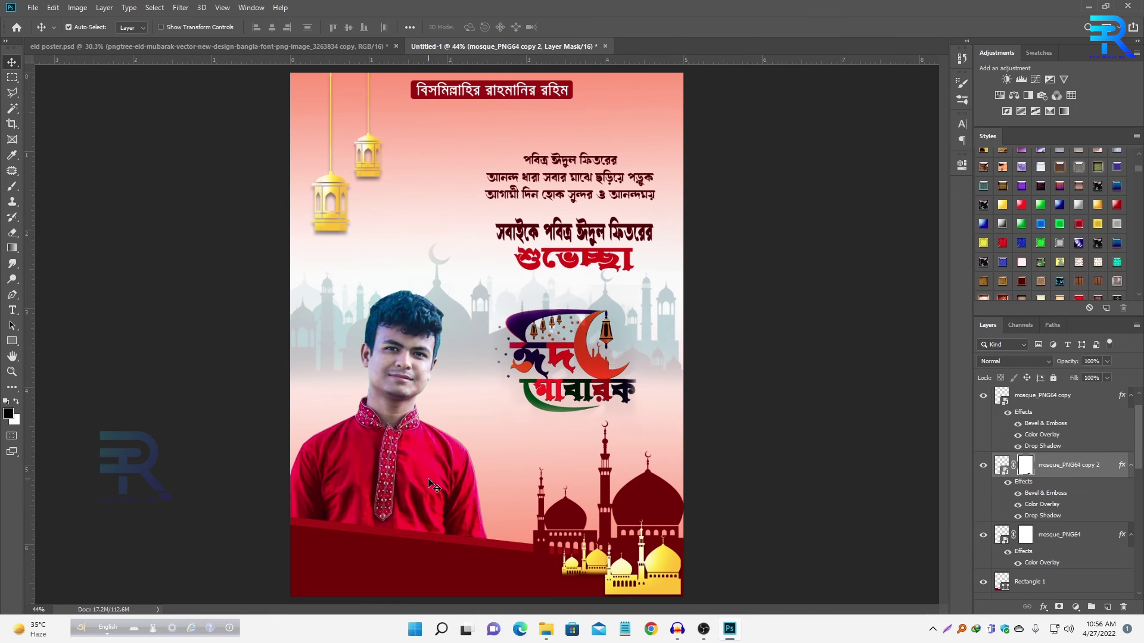
pyautogui.click(357, 152)
pyautogui.click(765, 299)
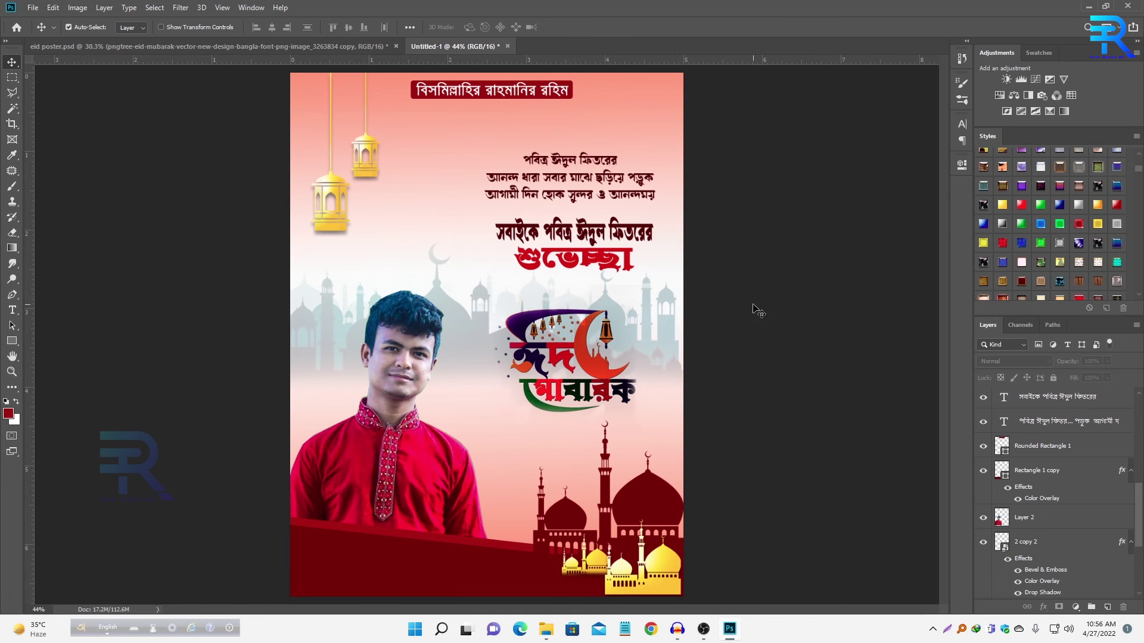
pyautogui.hotkey('ctrl', '-')
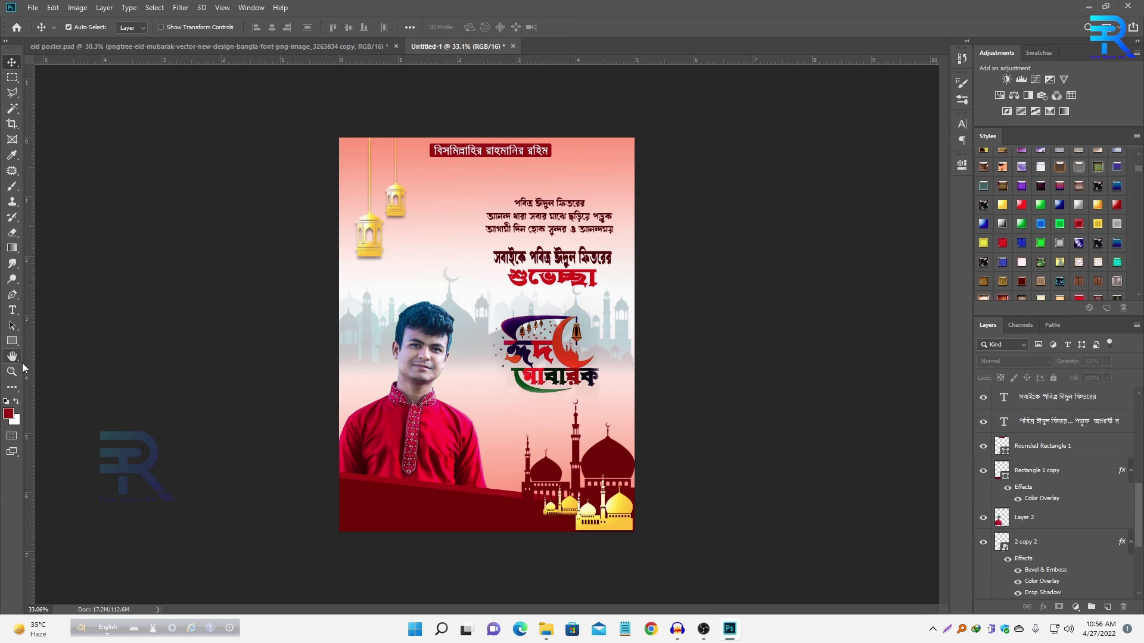
# Step: Copy the person's name text from the footer of eid poster.psd
pyautogui.click(121, 45)
pyautogui.scroll(-3, 1038, 484)
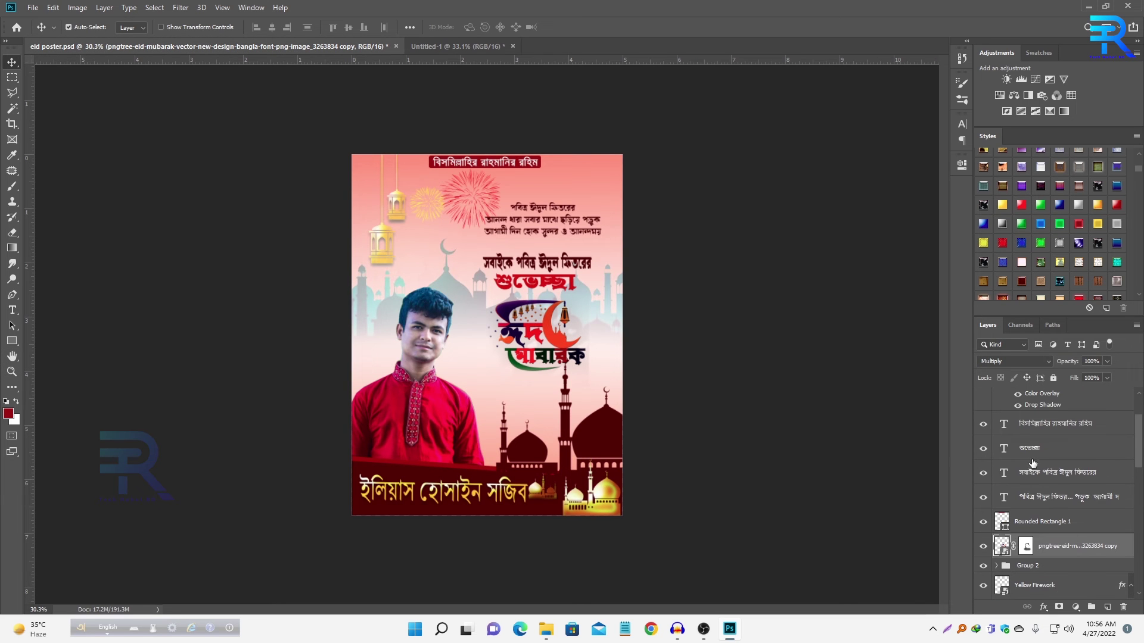
pyautogui.click(372, 497)
pyautogui.doubleClick(372, 498)
pyautogui.hotkey('ctrl', 'c')
pyautogui.rightClick(445, 248)
pyautogui.click(290, 77)
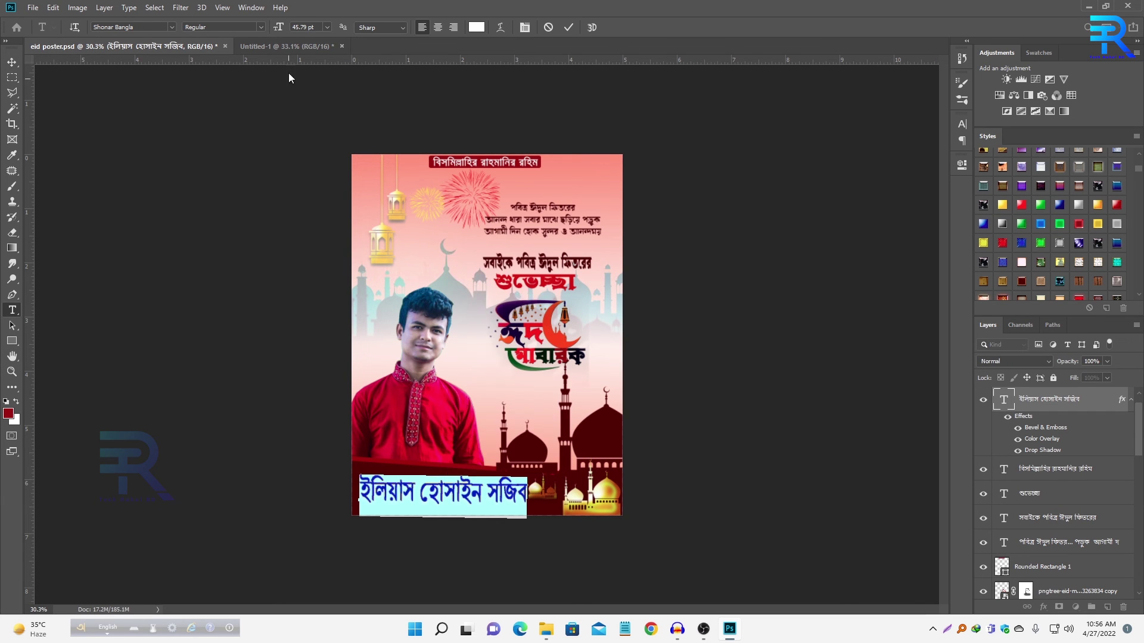
# Step: Paste the copied name as a new text layer in the new poster's footer and fit it left of the gold mosques
pyautogui.click(291, 48)
pyautogui.press('t')
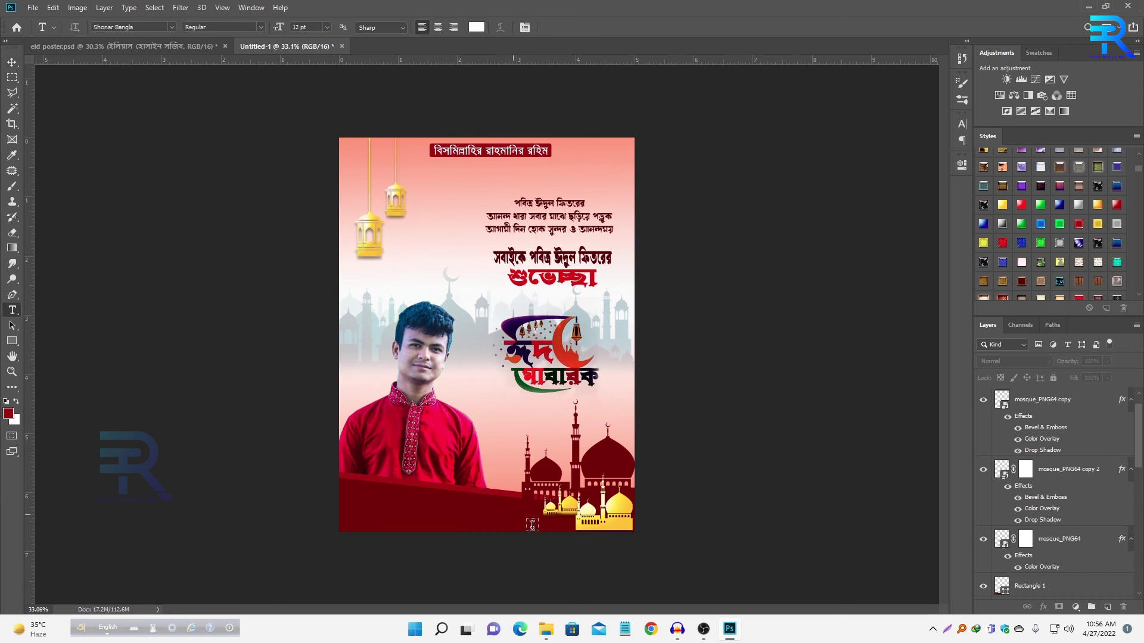
pyautogui.click(388, 511)
pyautogui.hotkey('ctrl', 'v')
pyautogui.click(12, 62)
pyautogui.hotkey('ctrl', 't')
pyautogui.moveTo(454, 520); pyautogui.dragTo(506, 526)
pyautogui.press('Return')
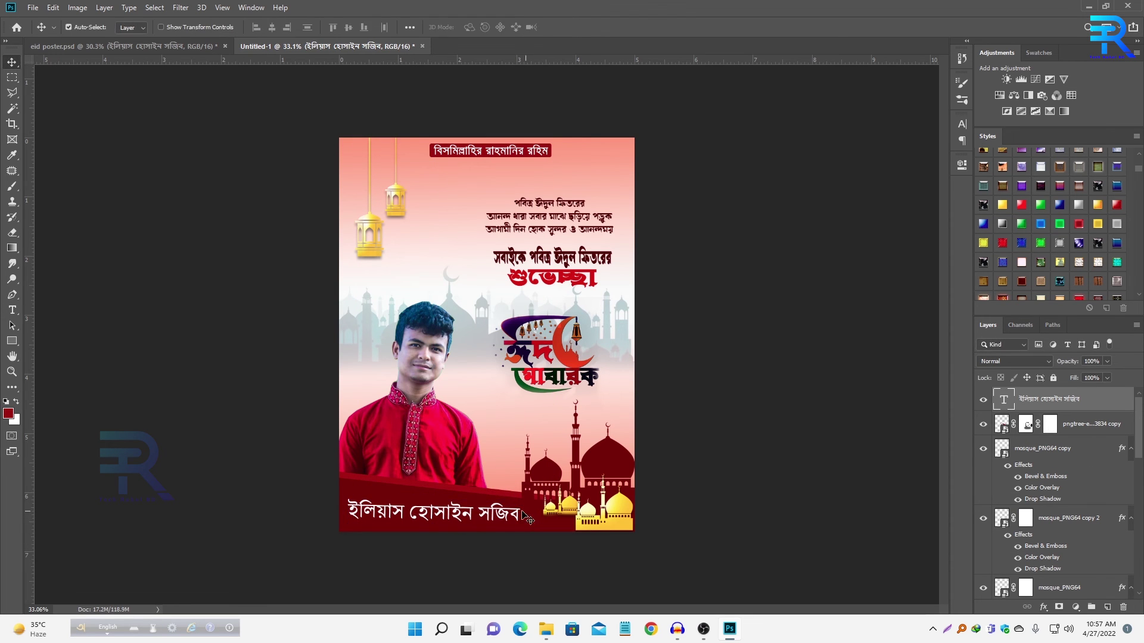
# Step: Apply the gold embossed layer style to the footer name text and enlarge it slightly
pyautogui.click(997, 222)
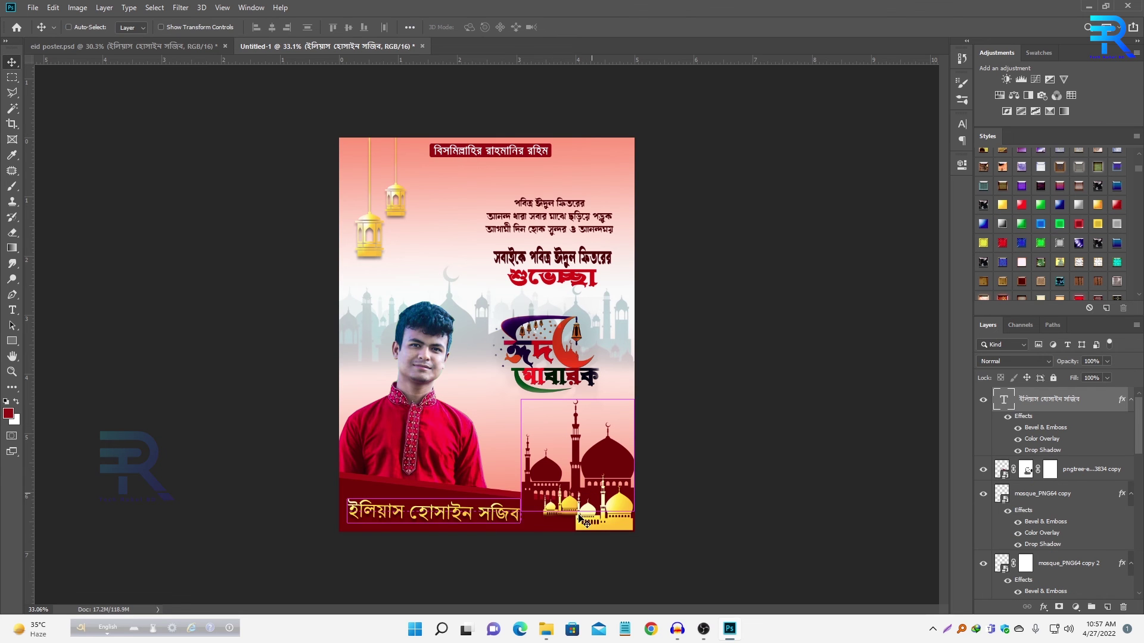
pyautogui.hotkey('ctrl', 't')
pyautogui.moveTo(523, 532); pyautogui.dragTo(537, 535)
pyautogui.press('Return')
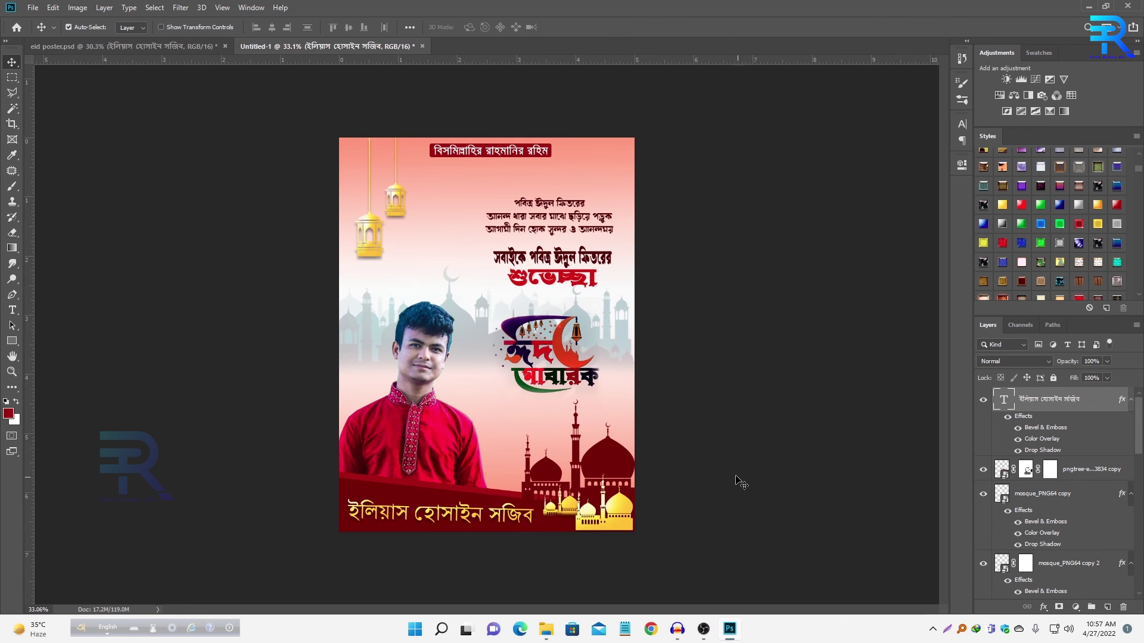
# Step: Scale the dark red mosque silhouette to about 106% and move it slightly left behind the gold mosques
pyautogui.click(621, 469)
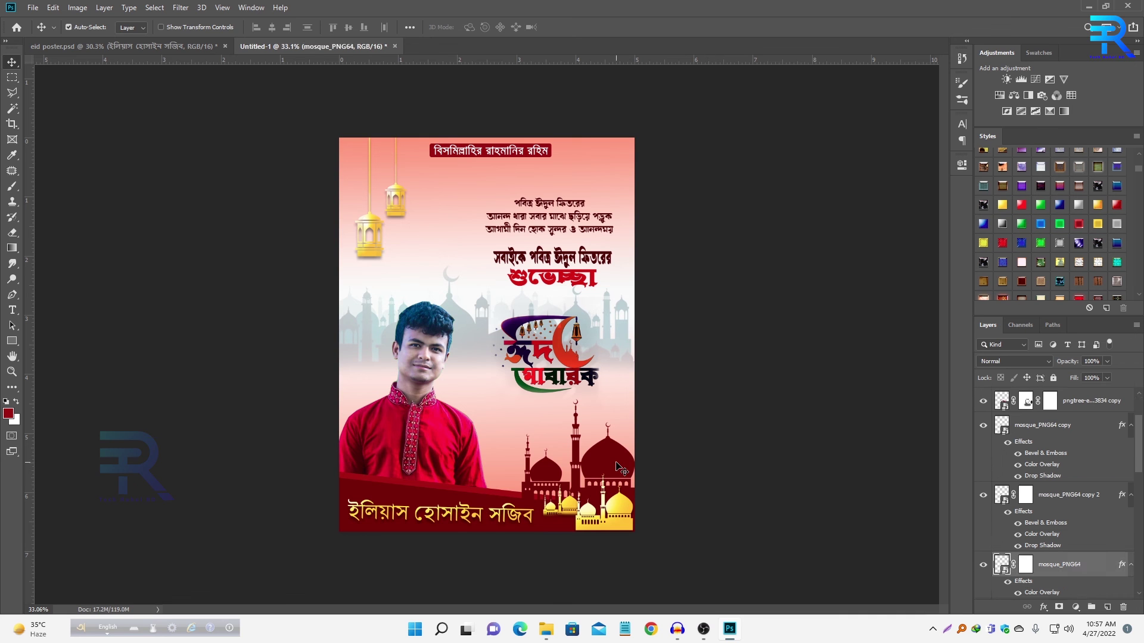
pyautogui.hotkey('ctrl', 't')
pyautogui.moveTo(644, 380); pyautogui.dragTo(655, 372)
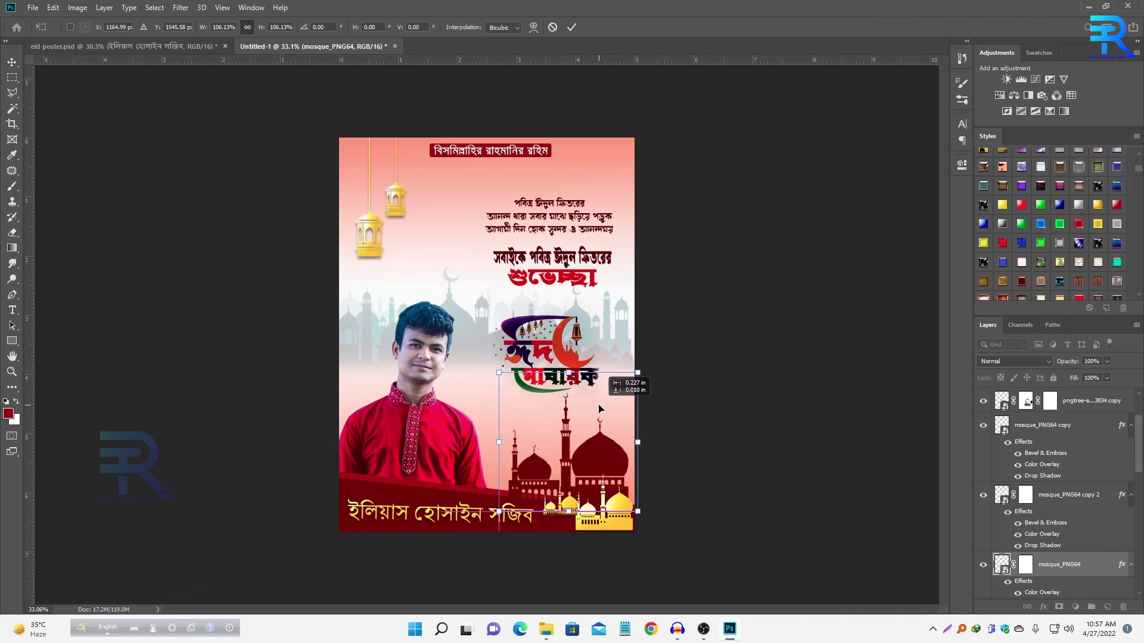
pyautogui.press('Return')
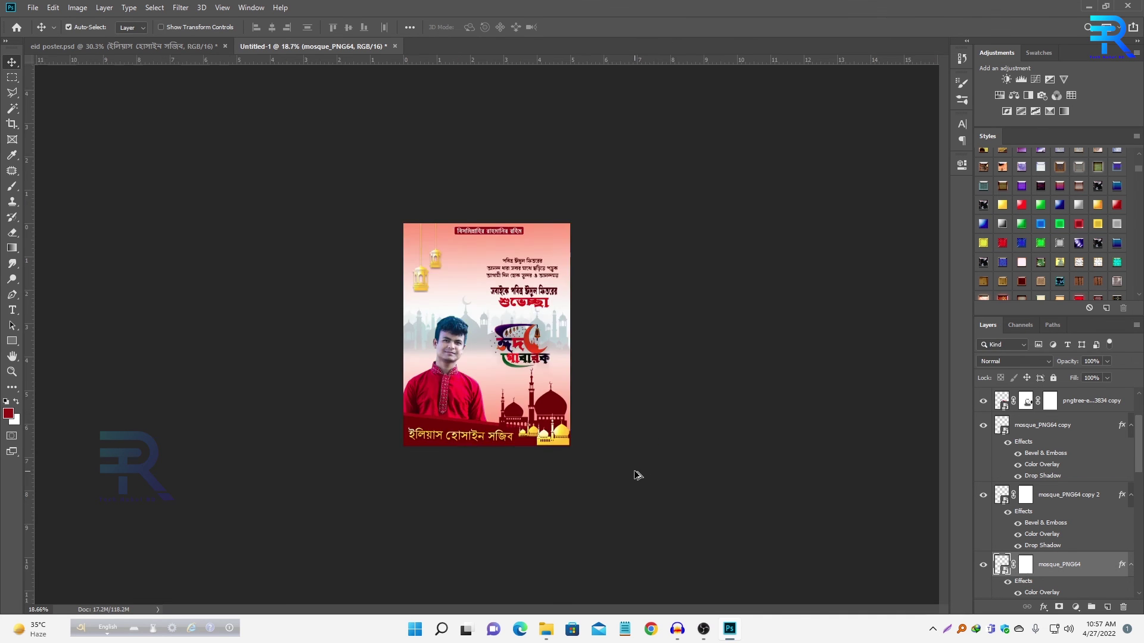